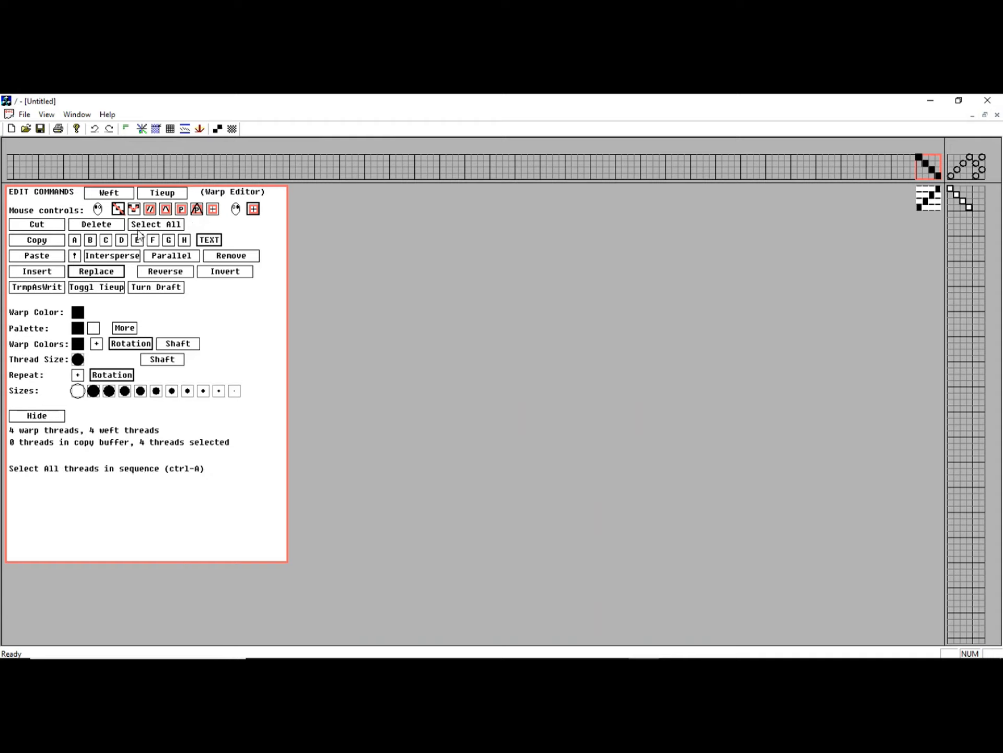
# Open the color controls for the palette, add pure red from the common colors, and delete it from the palette.
pyautogui.click(126, 329)
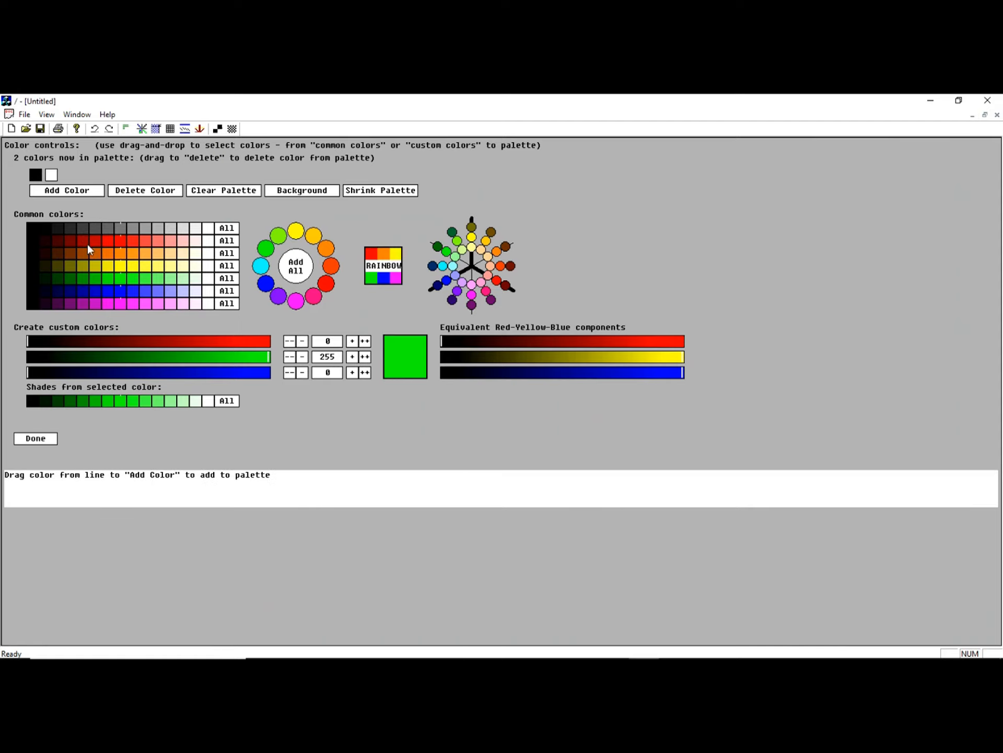
pyautogui.click(121, 243)
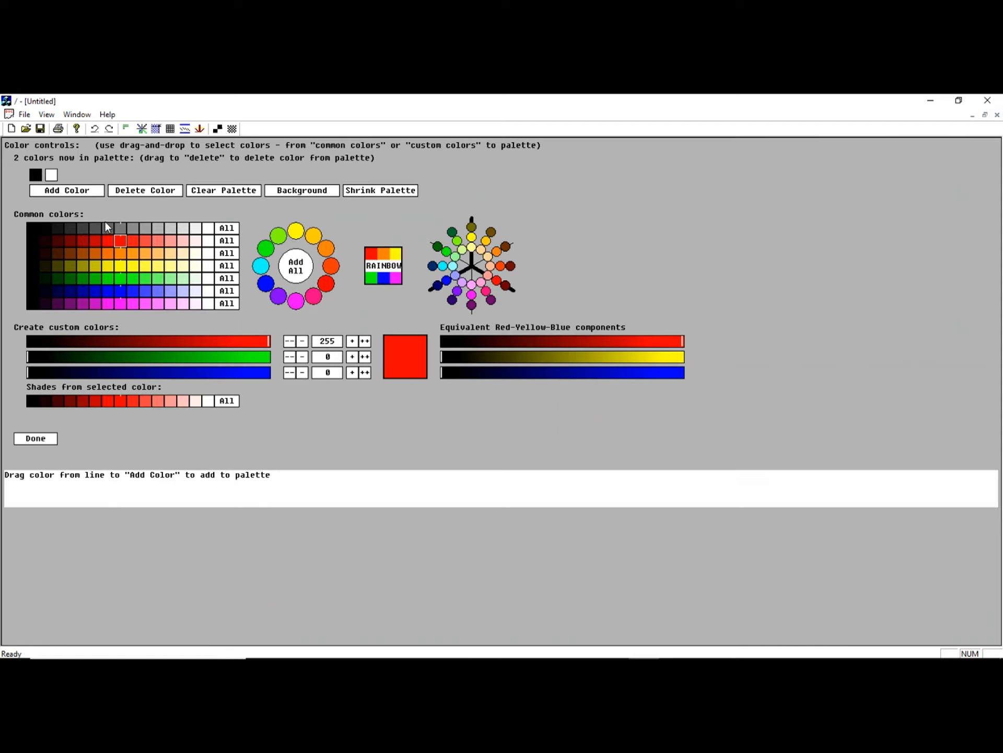
pyautogui.click(81, 192)
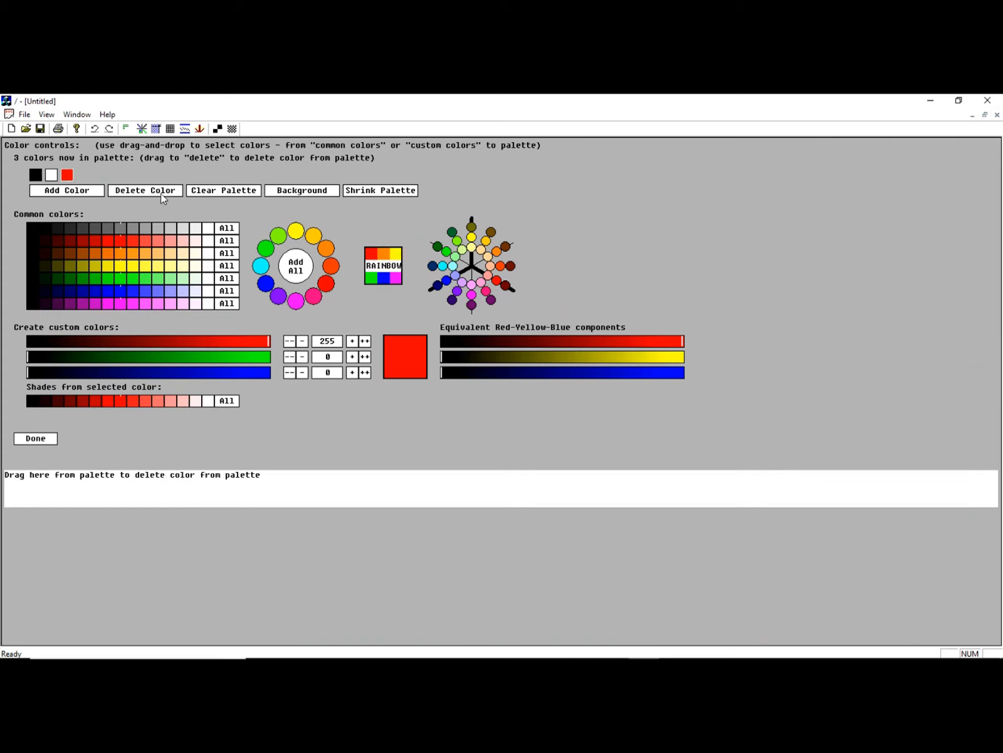
pyautogui.click(148, 192)
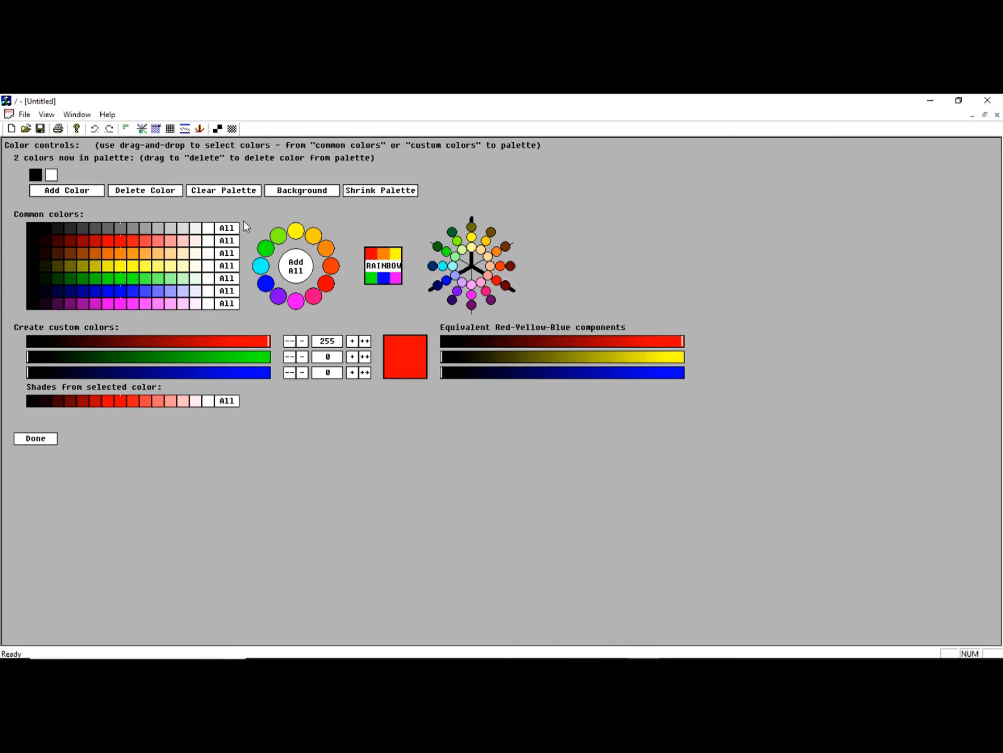
# Add the complete row of red shades to the palette and clear the palette back to black and white.
pyautogui.click(228, 243)
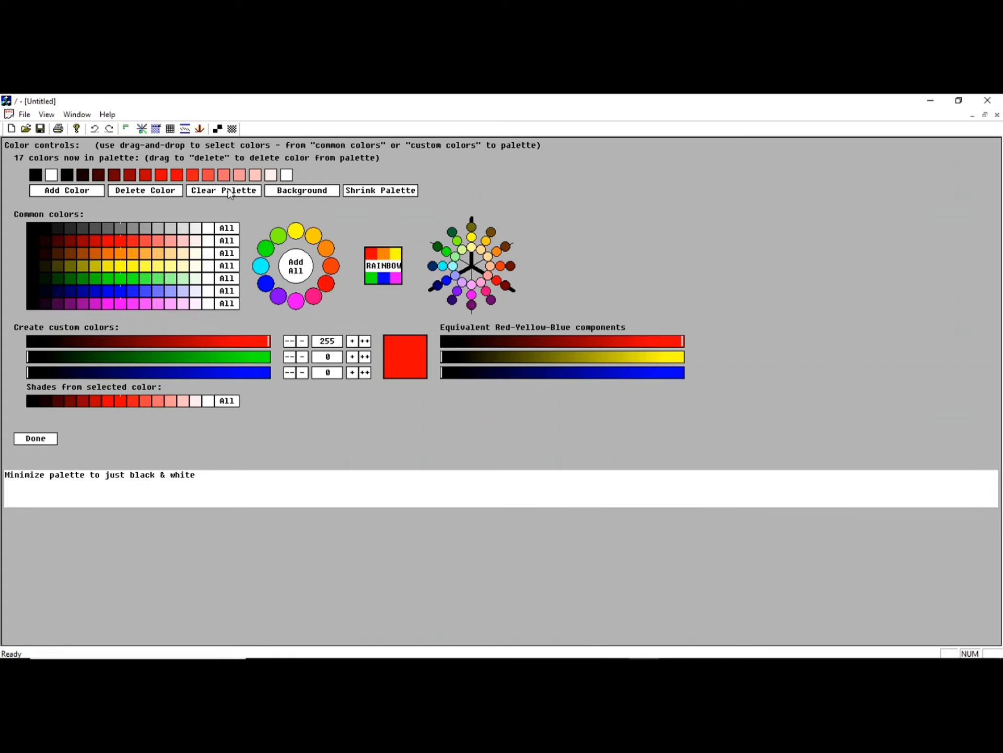
pyautogui.click(225, 191)
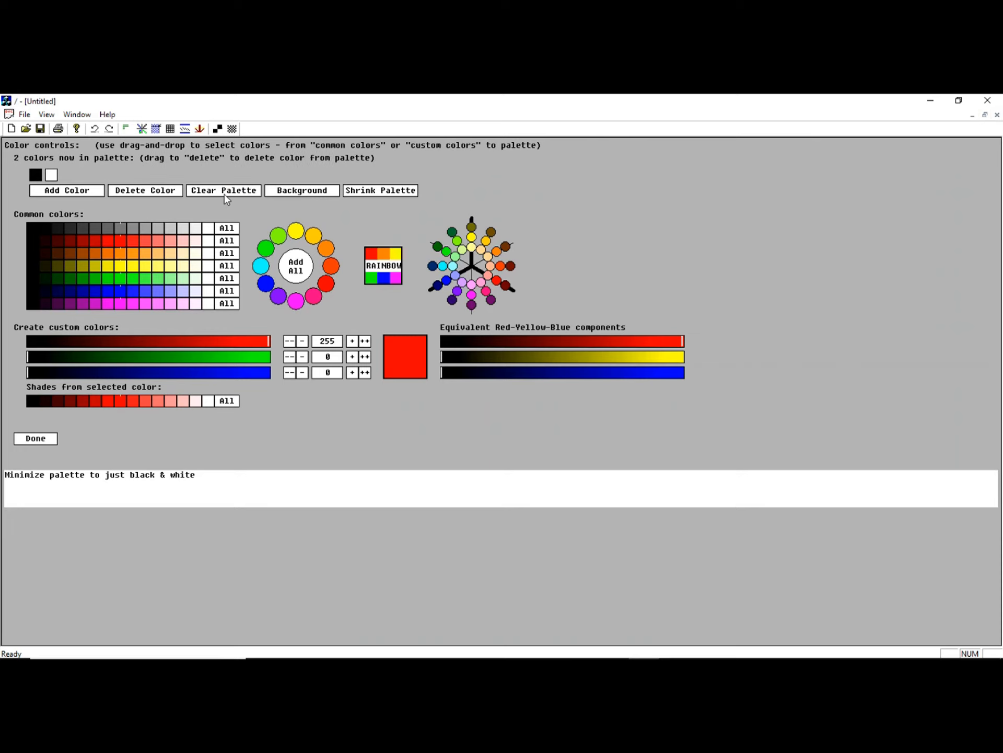
# Try golden yellow (255, 192, 0) as the background color and restore the gray background (170, 170, 170).
pyautogui.click(316, 240)
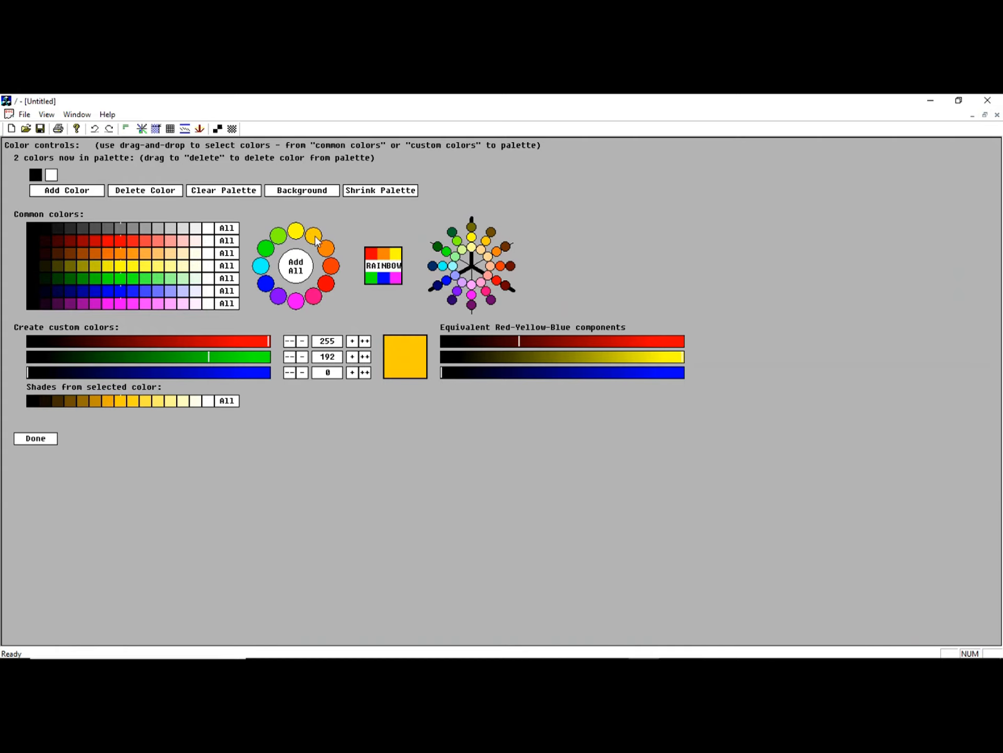
pyautogui.click(297, 191)
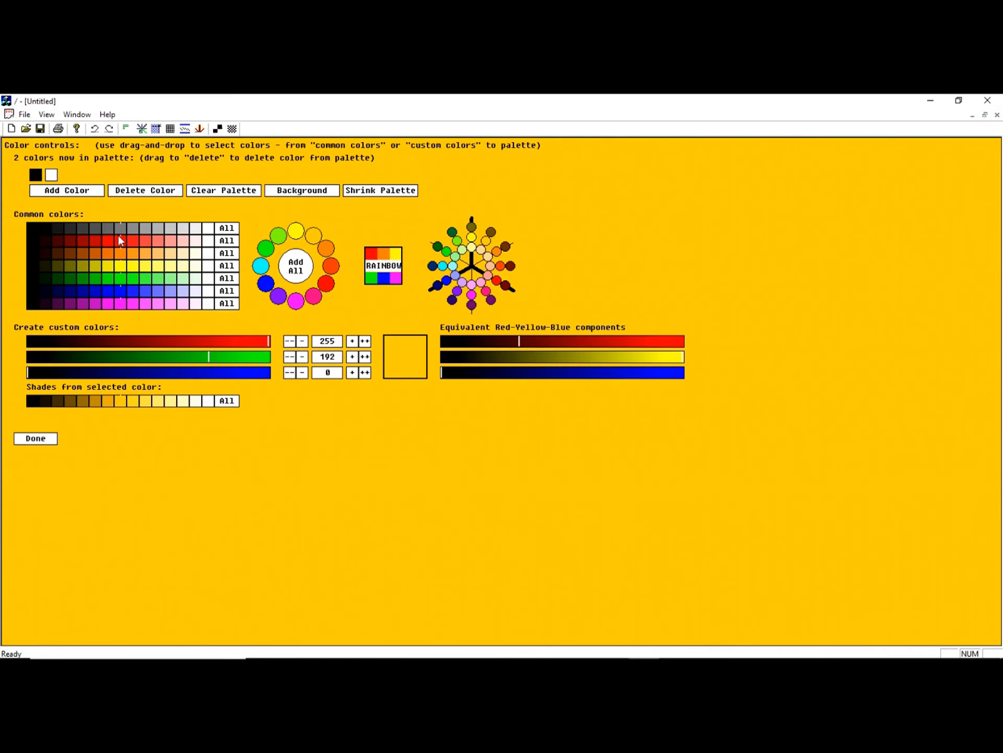
pyautogui.click(158, 228)
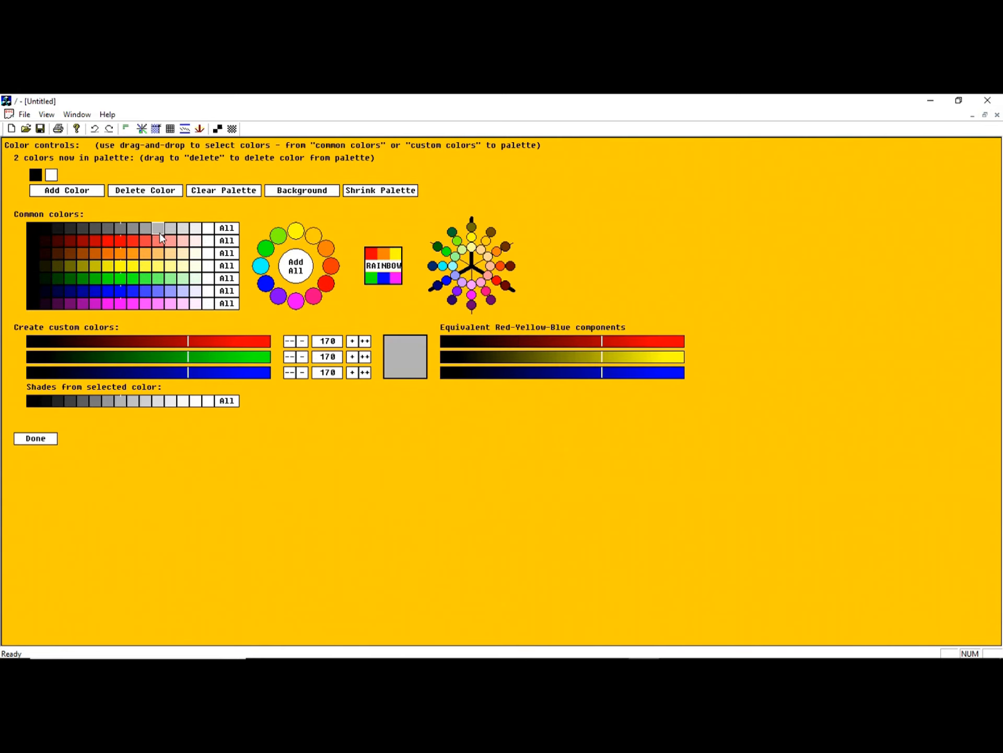
pyautogui.click(269, 191)
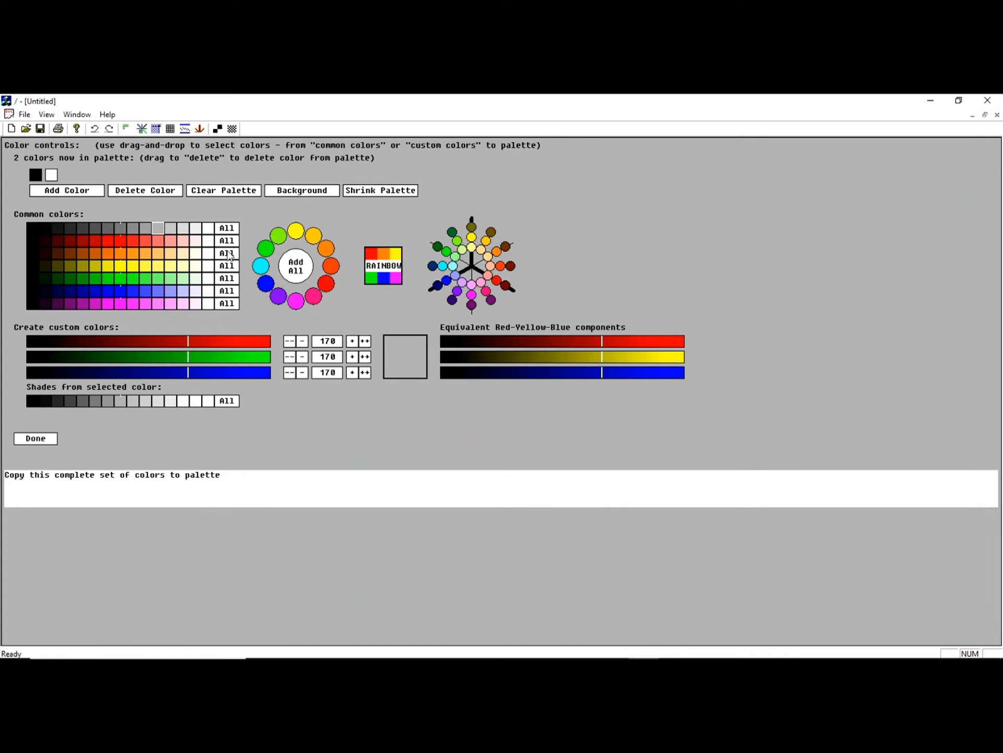
# Add the complete row of orange shades and the six rainbow colors to the palette.
pyautogui.click(227, 255)
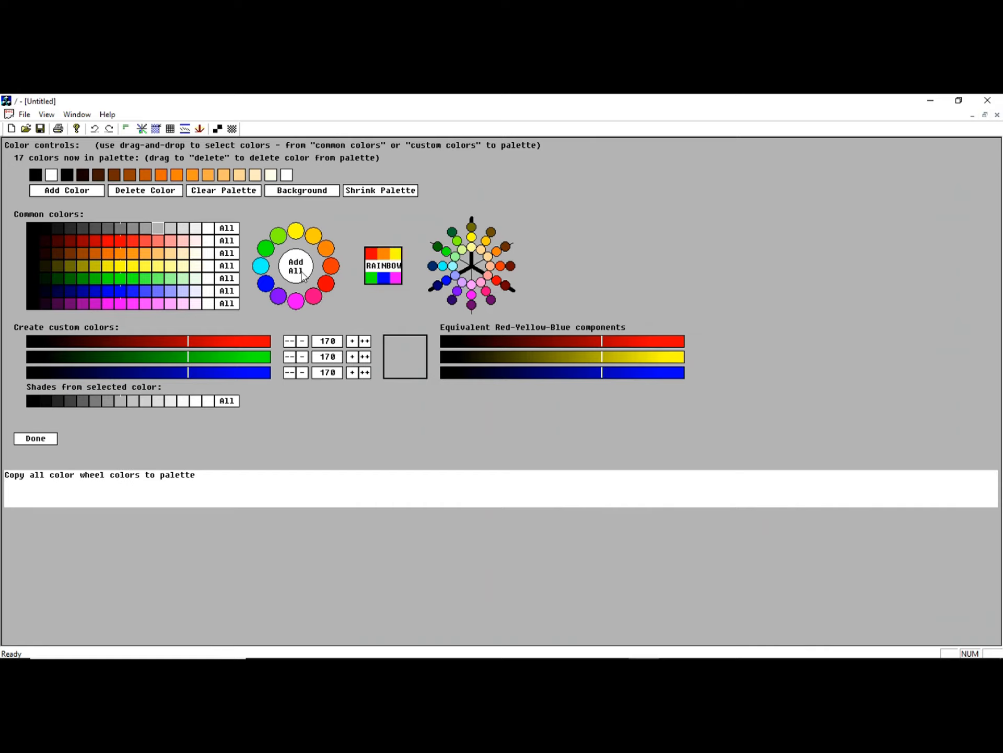
pyautogui.click(394, 275)
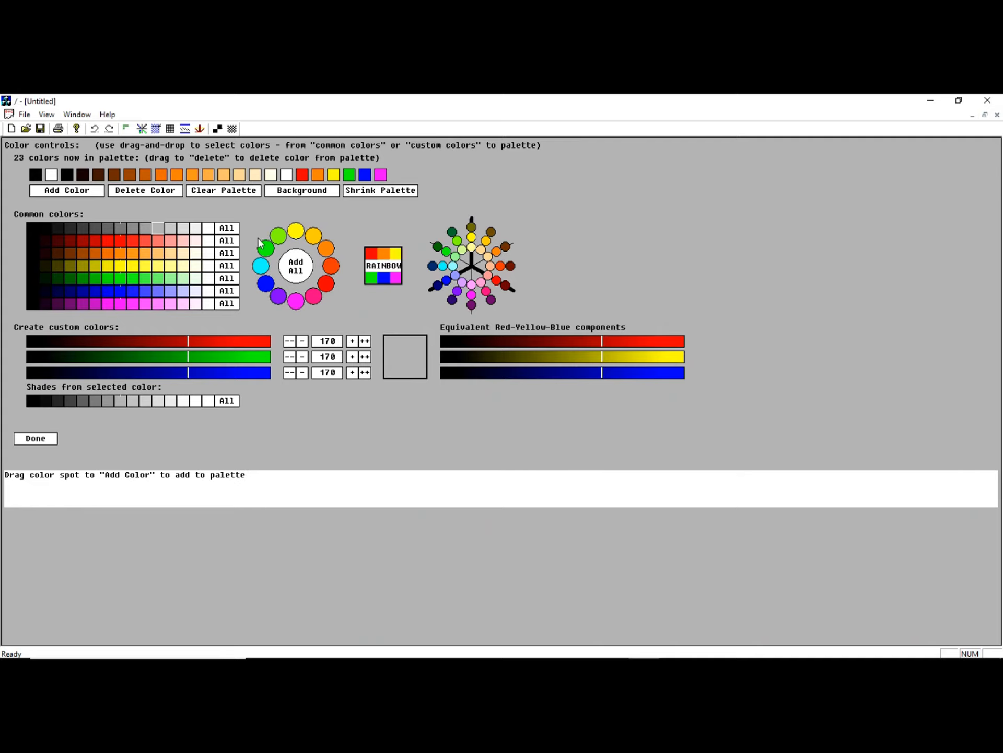
# Load the color wheel's yellow-green and orange as custom colors, and set the orange's red component to 231.
pyautogui.click(278, 236)
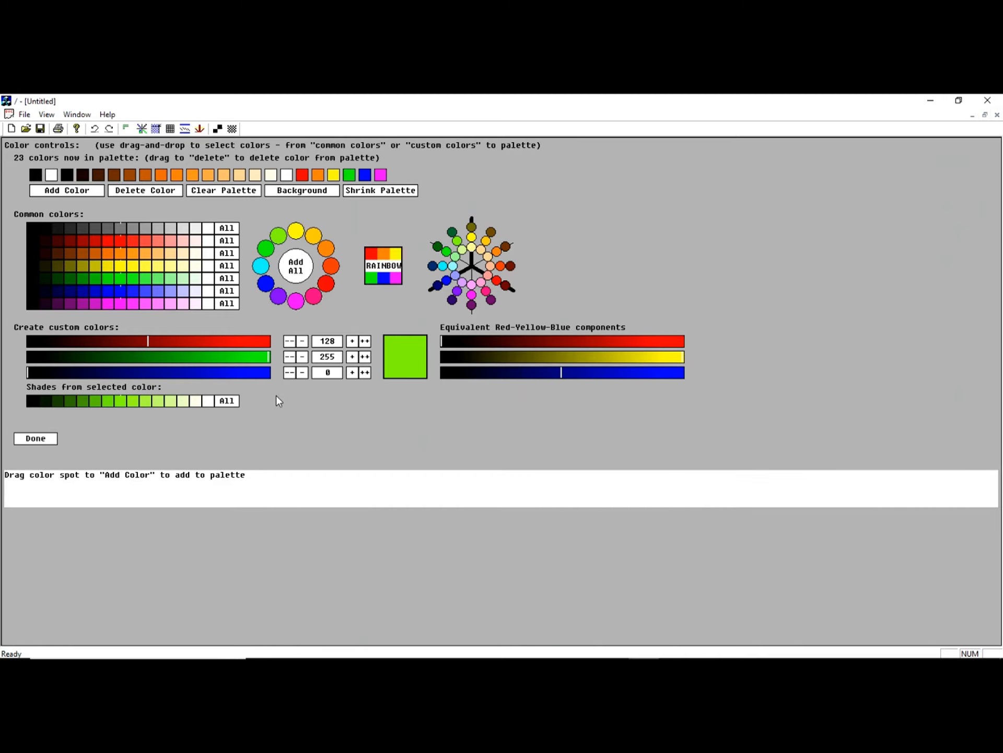
pyautogui.click(328, 249)
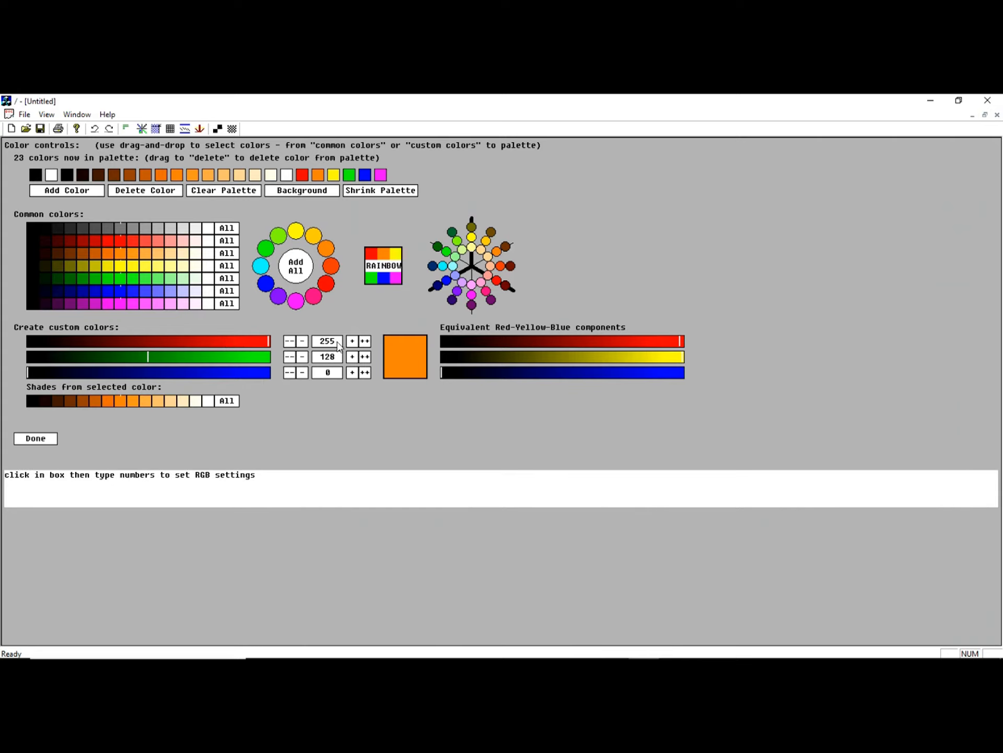
pyautogui.click(295, 343)
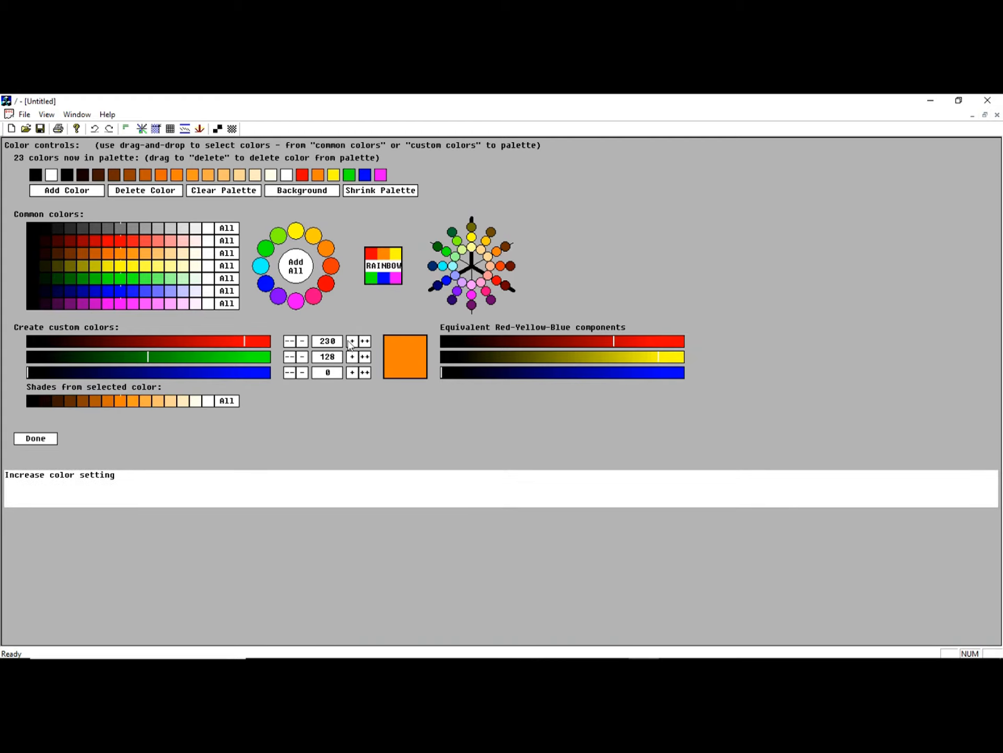
pyautogui.click(350, 342)
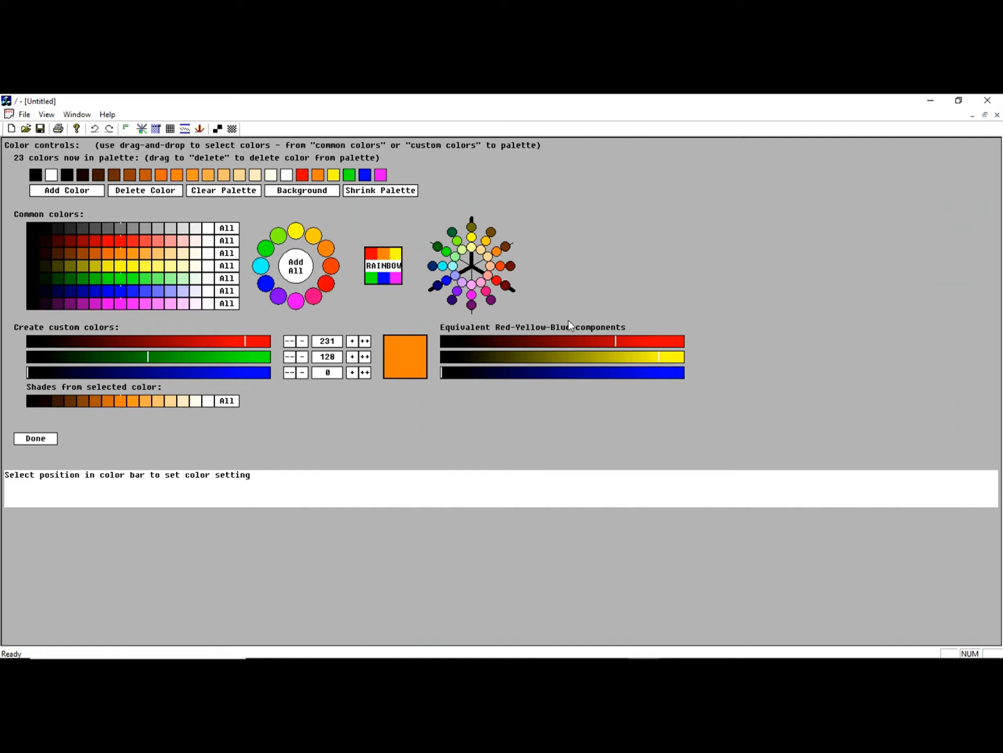
# Adjust the yellow and red parts of the red-yellow-blue mix to make orange RGB 249, 97, 0, and select its middle shade.
pyautogui.click(616, 360)
pyautogui.click(598, 360)
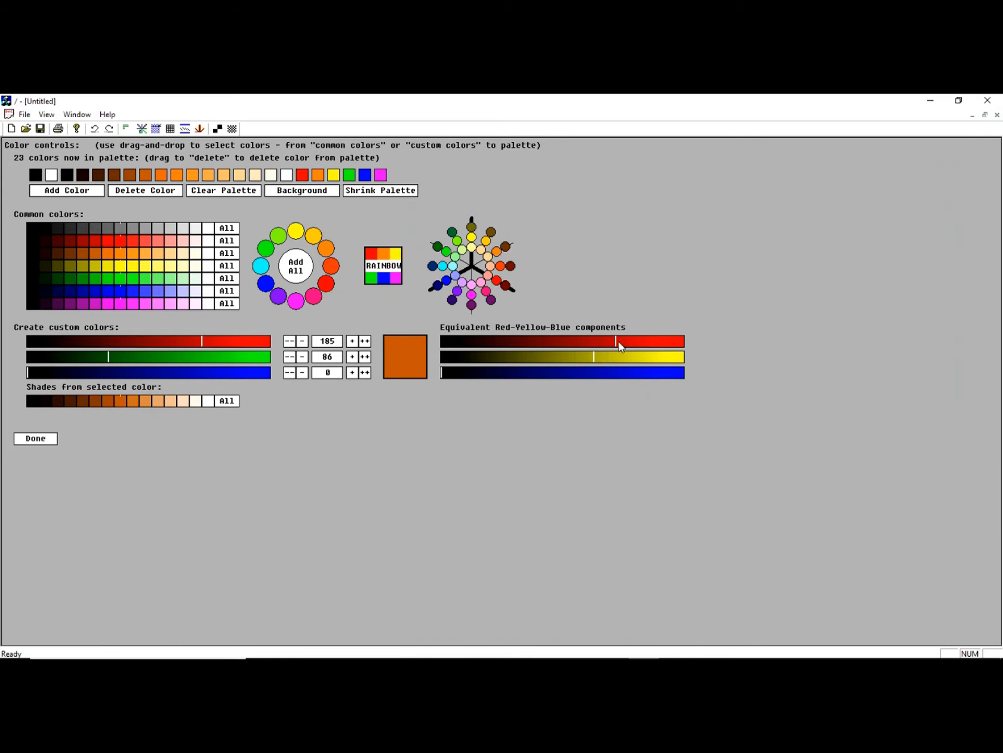
pyautogui.click(661, 340)
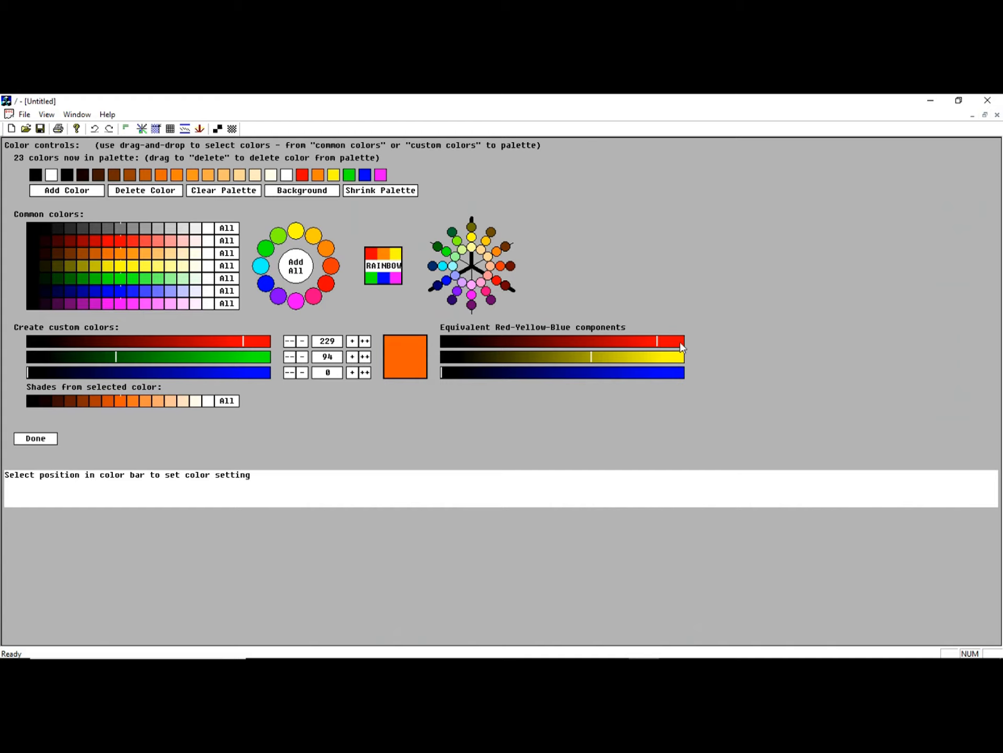
pyautogui.click(676, 341)
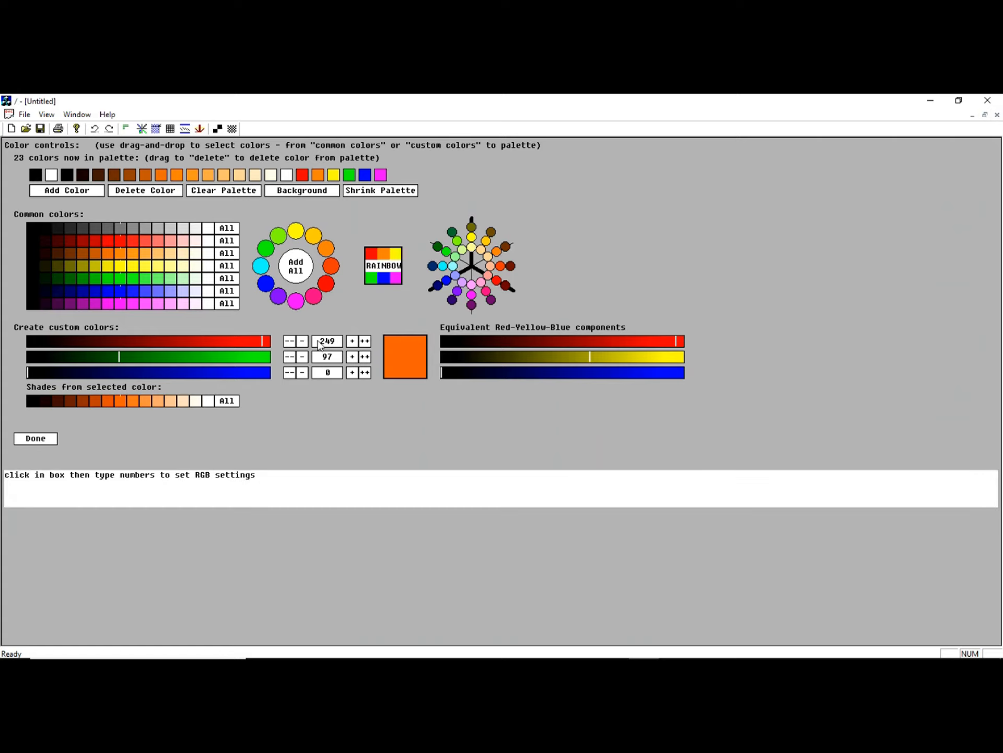
pyautogui.click(119, 400)
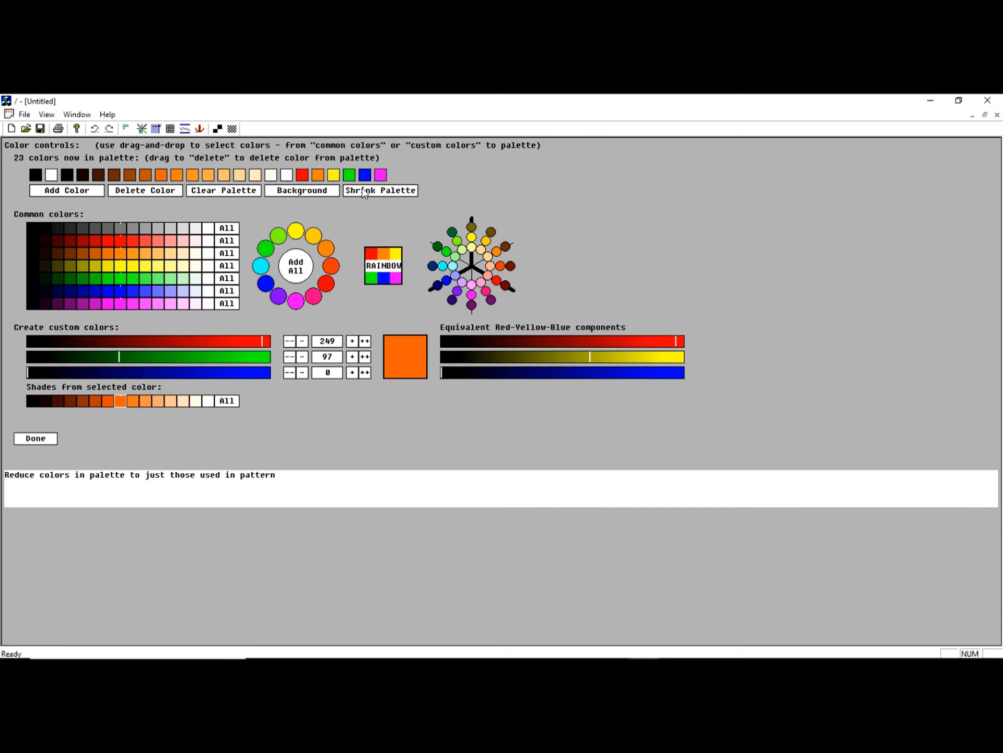
# Shrink the palette to the pattern's colors and add the dark brown, full orange and light orange shades of the custom color.
pyautogui.click(364, 191)
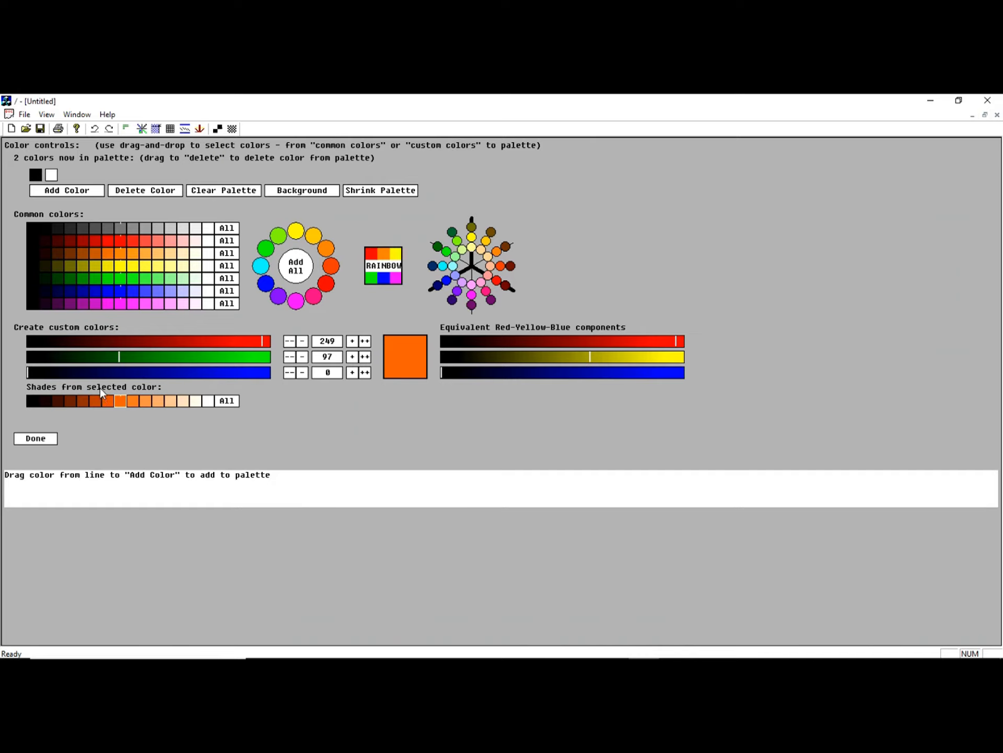
pyautogui.click(120, 402)
pyautogui.click(83, 403)
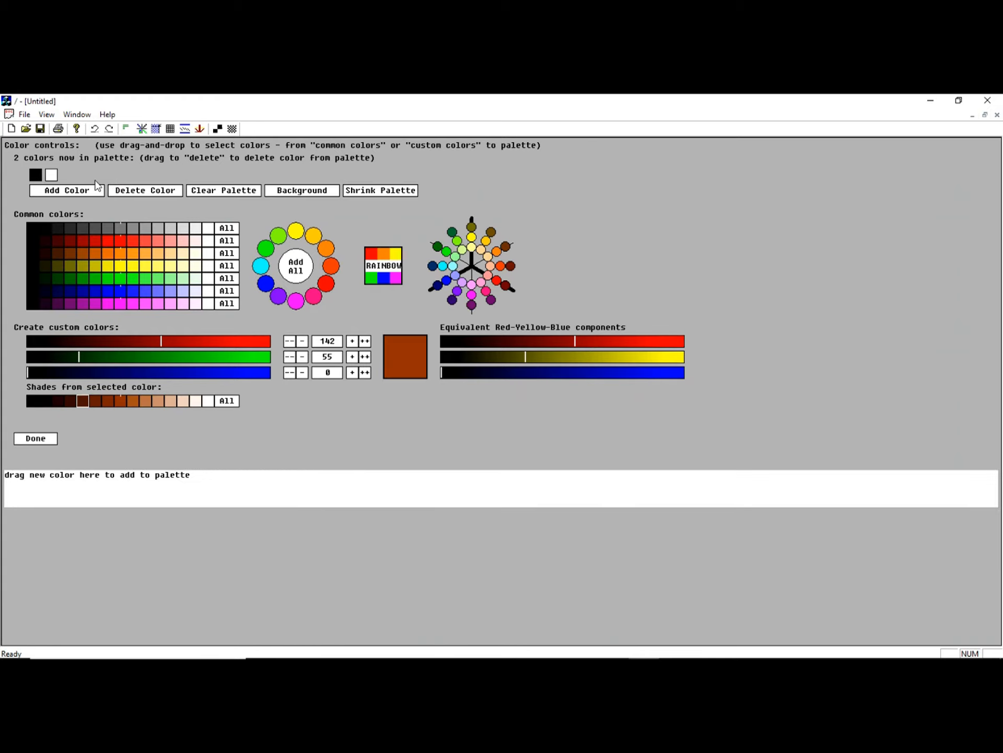
pyautogui.click(79, 191)
pyautogui.click(121, 400)
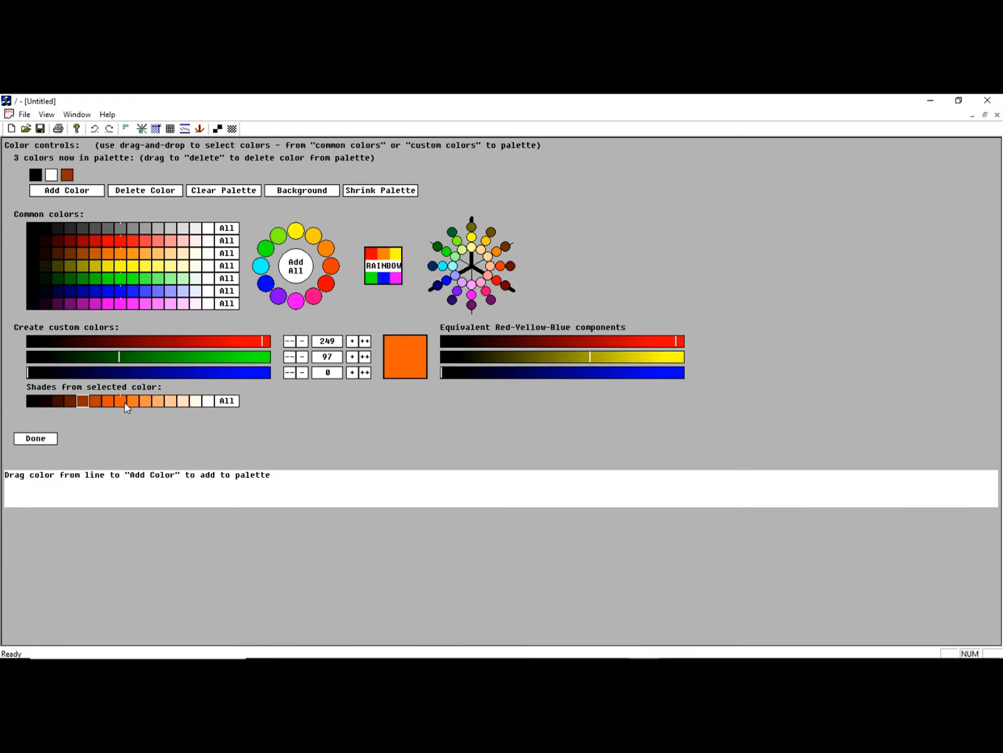
pyautogui.moveTo(122, 402); pyautogui.dragTo(94, 190)
pyautogui.moveTo(159, 401); pyautogui.dragTo(86, 193)
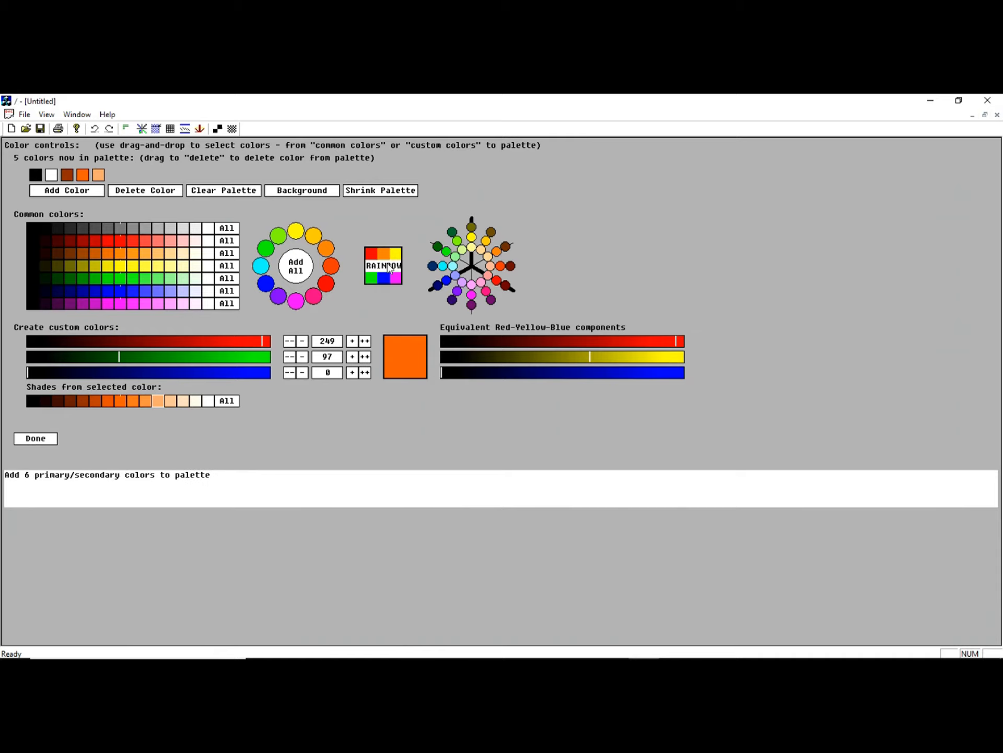
# Add the six rainbow colors to the palette and finish the palette changes.
pyautogui.click(387, 264)
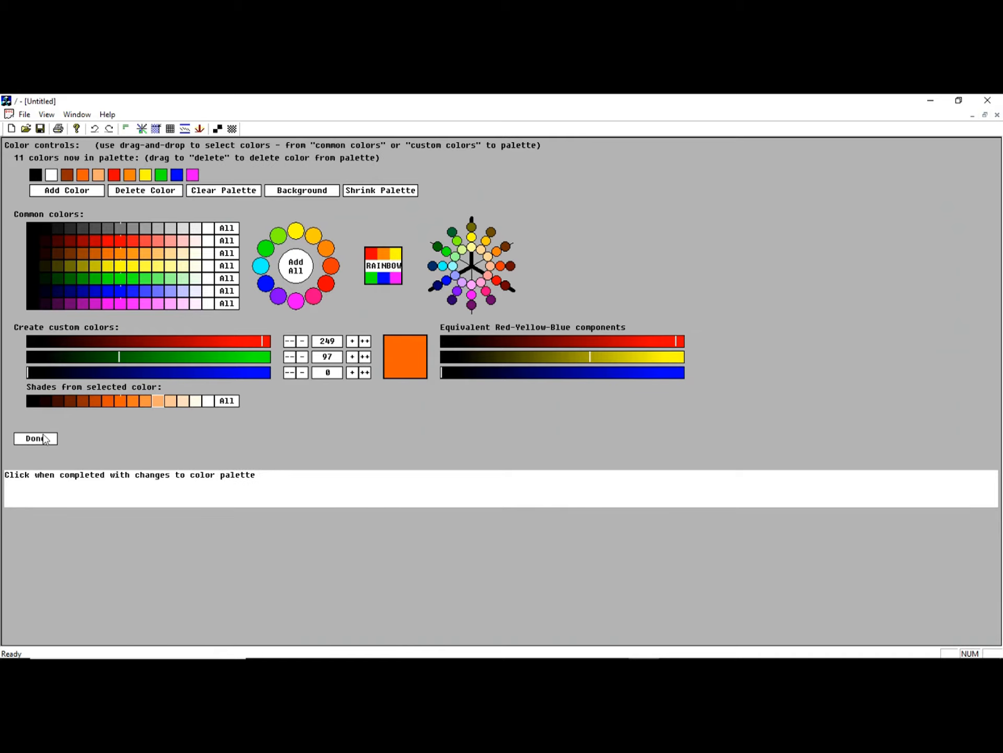
pyautogui.click(46, 441)
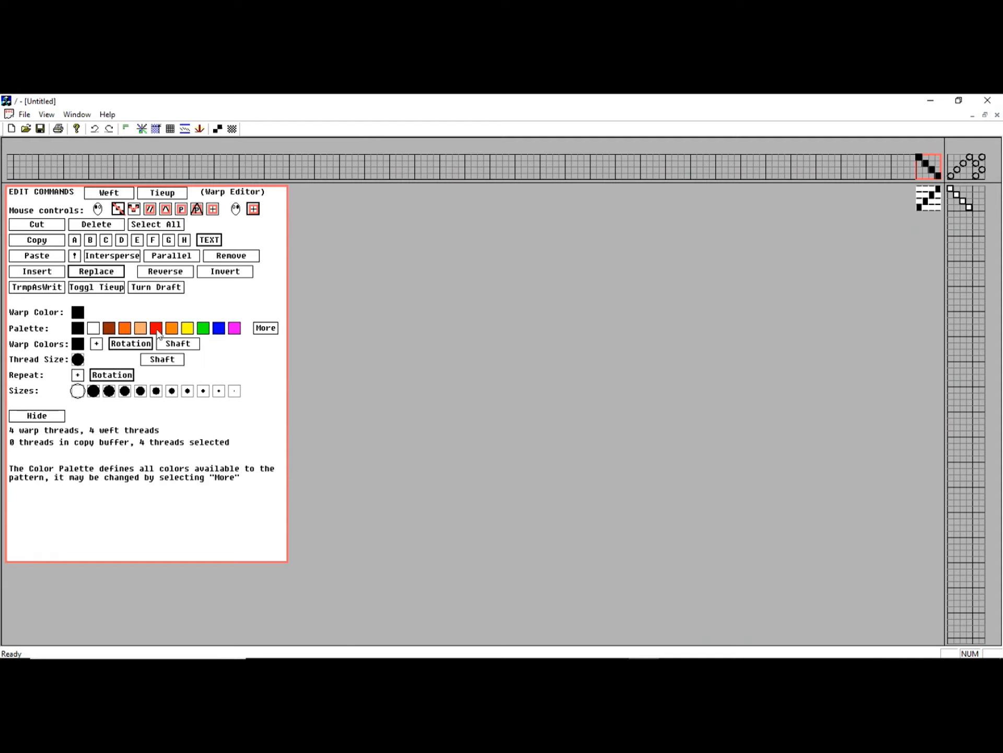
# Add red and yellow after black in the warp color rotation sequence.
pyautogui.click(96, 344)
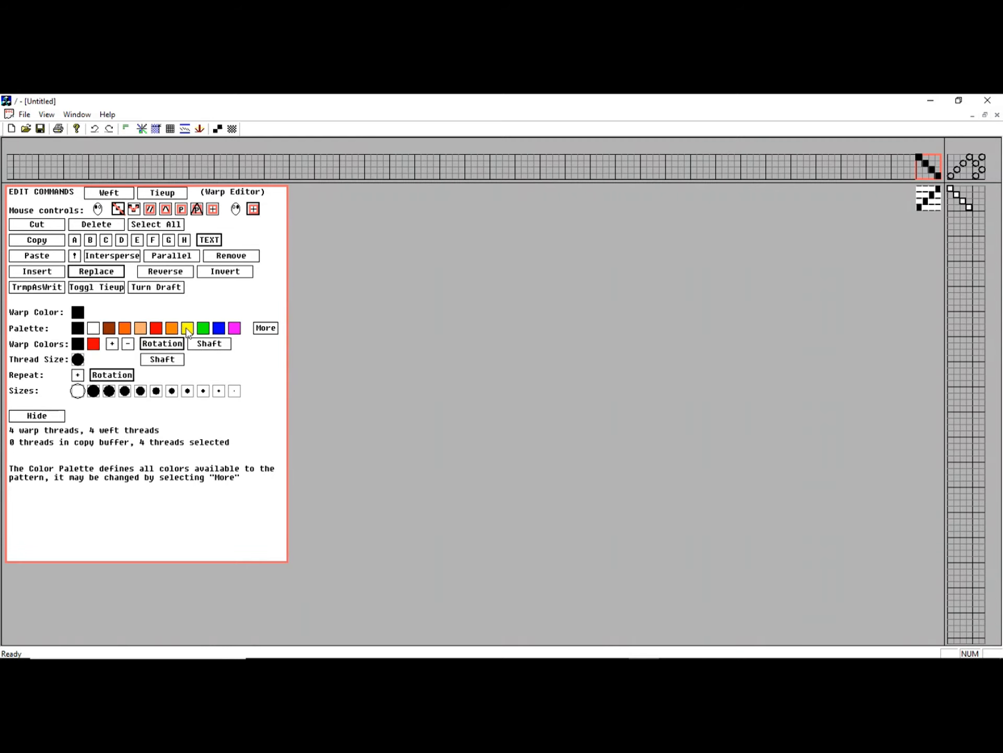
pyautogui.click(187, 329)
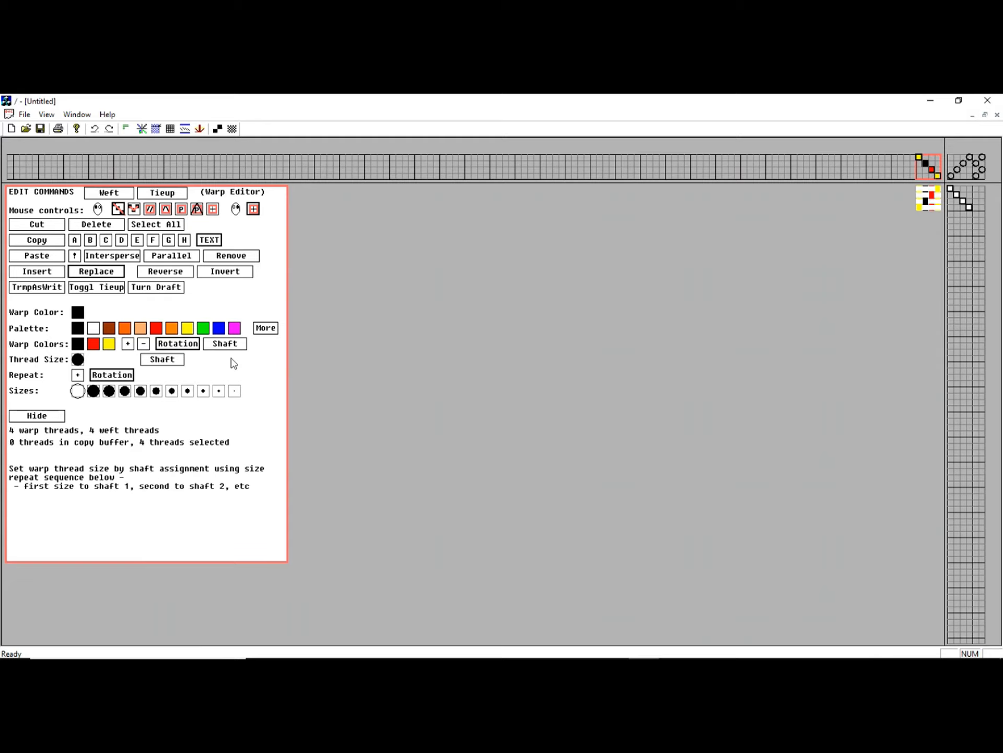
# Reopen the color controls, reduce the palette to only the colors used in the pattern, and close the controls.
pyautogui.click(271, 329)
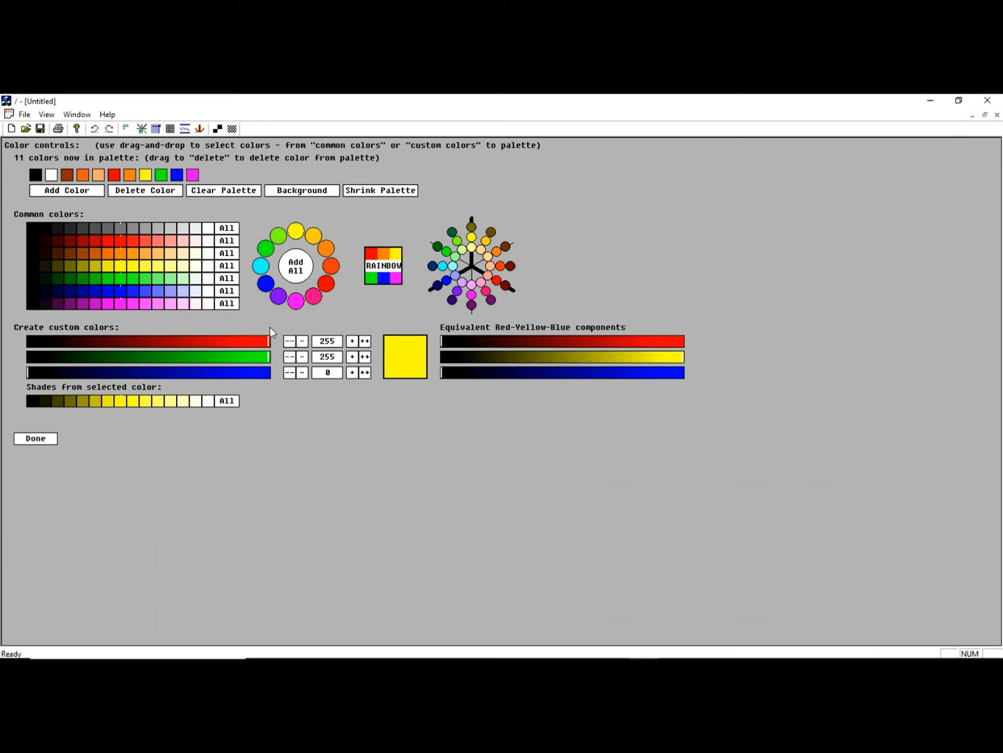
pyautogui.click(380, 193)
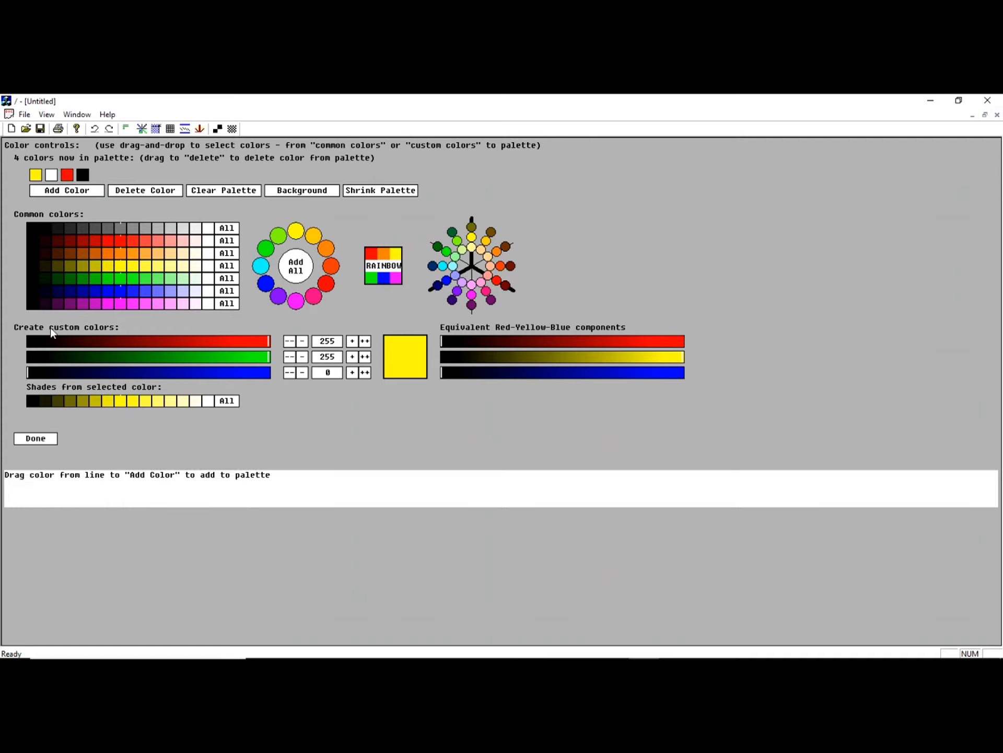
pyautogui.click(39, 440)
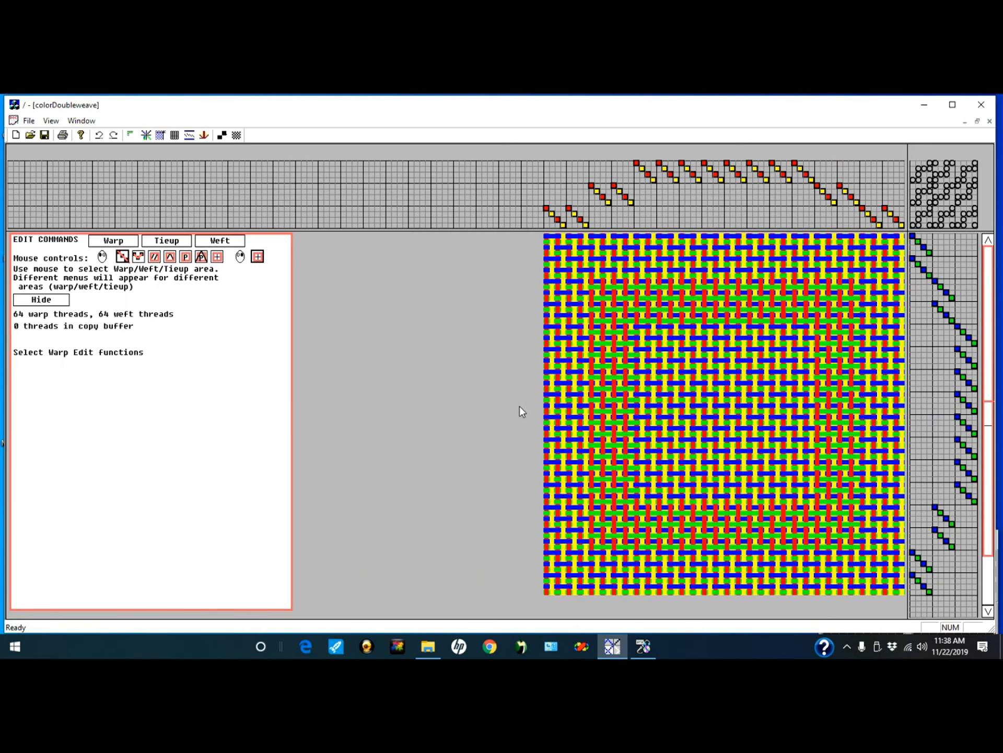
# Open the color controls from the colorDoubleweave draft's warp editor and examine the grayscale components of palette red, orange and yellow.
pyautogui.click(114, 241)
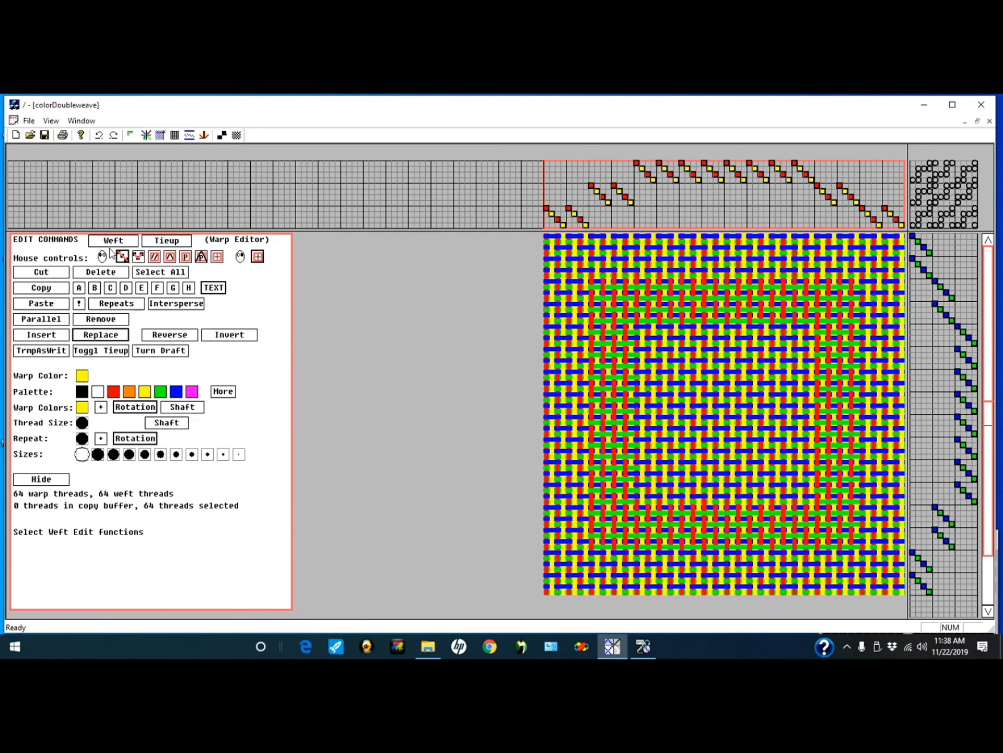
pyautogui.click(224, 392)
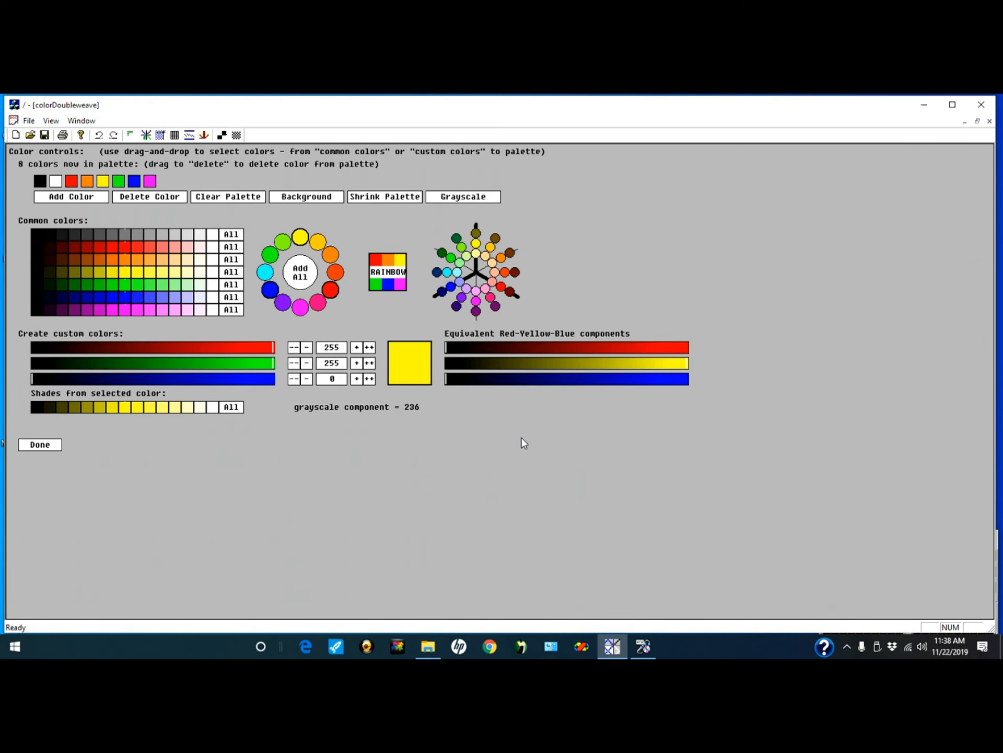
pyautogui.moveTo(316, 389)
pyautogui.click(75, 182)
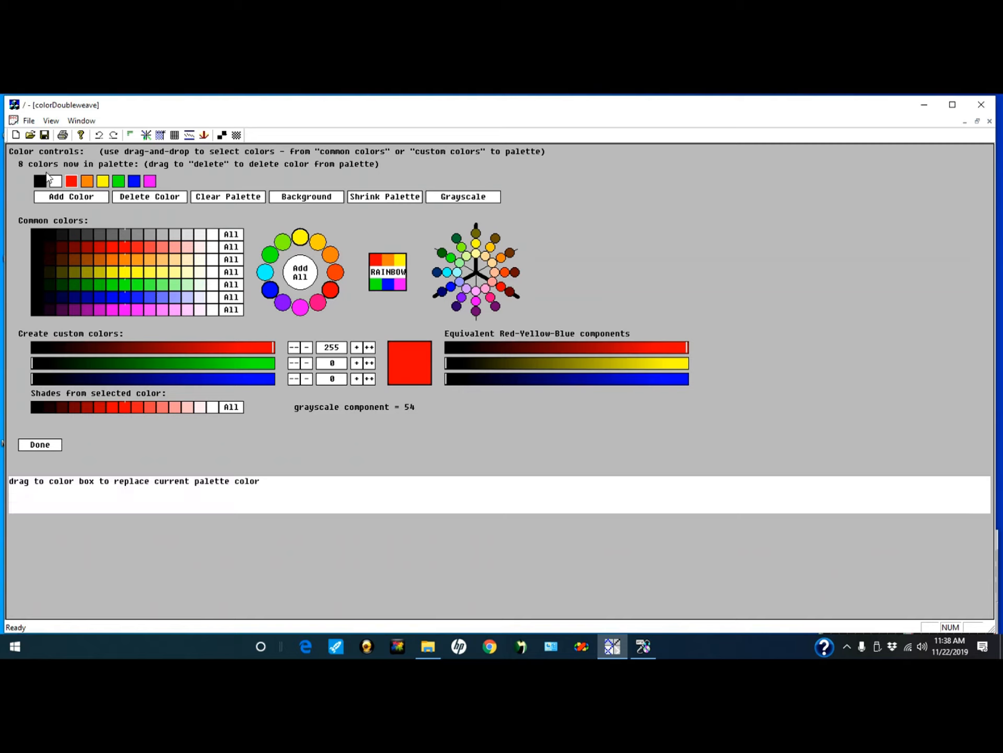
pyautogui.click(88, 183)
pyautogui.click(106, 185)
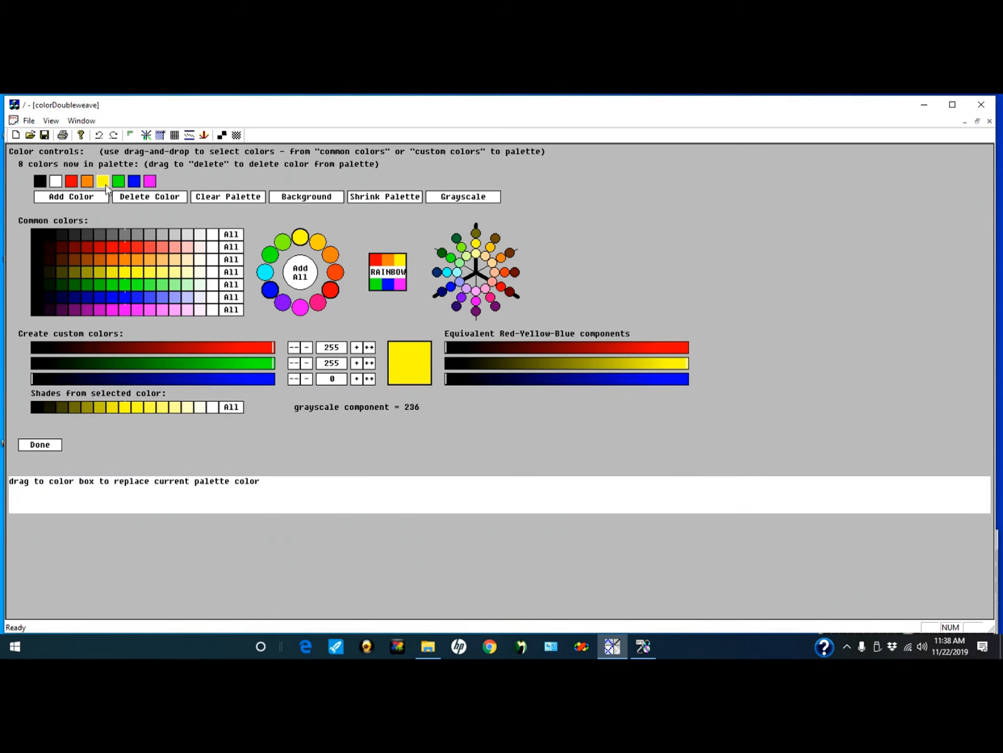
# Convert the colorDoubleweave palette to its grayscale equivalents, add the six rainbow colors beside them, and finish the palette changes.
pyautogui.click(468, 198)
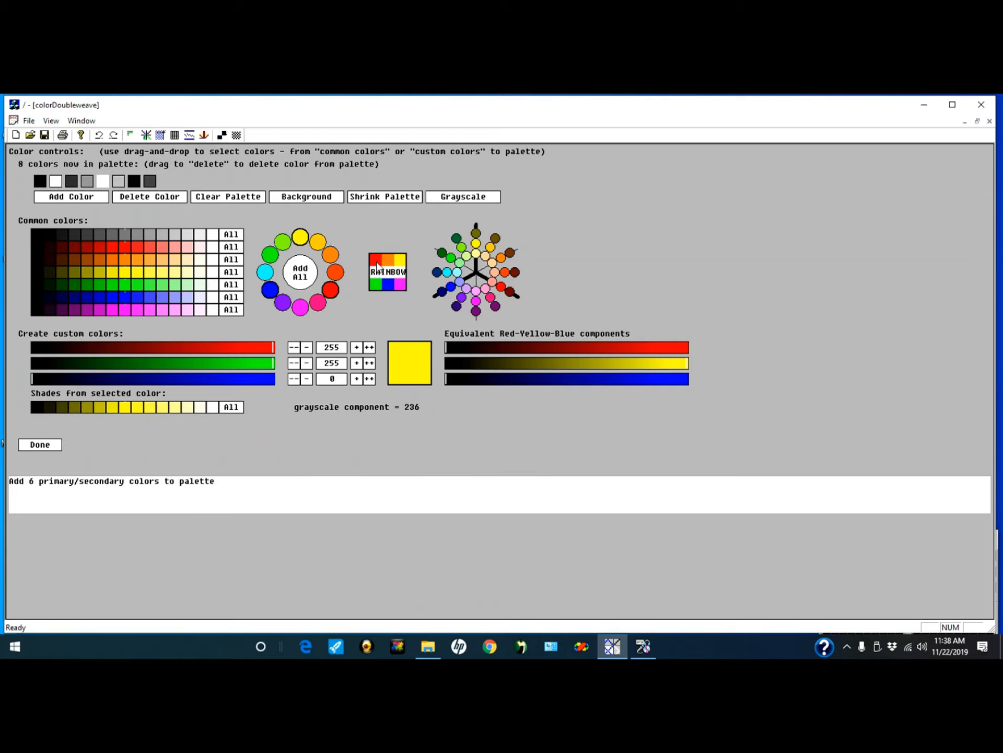
pyautogui.click(387, 271)
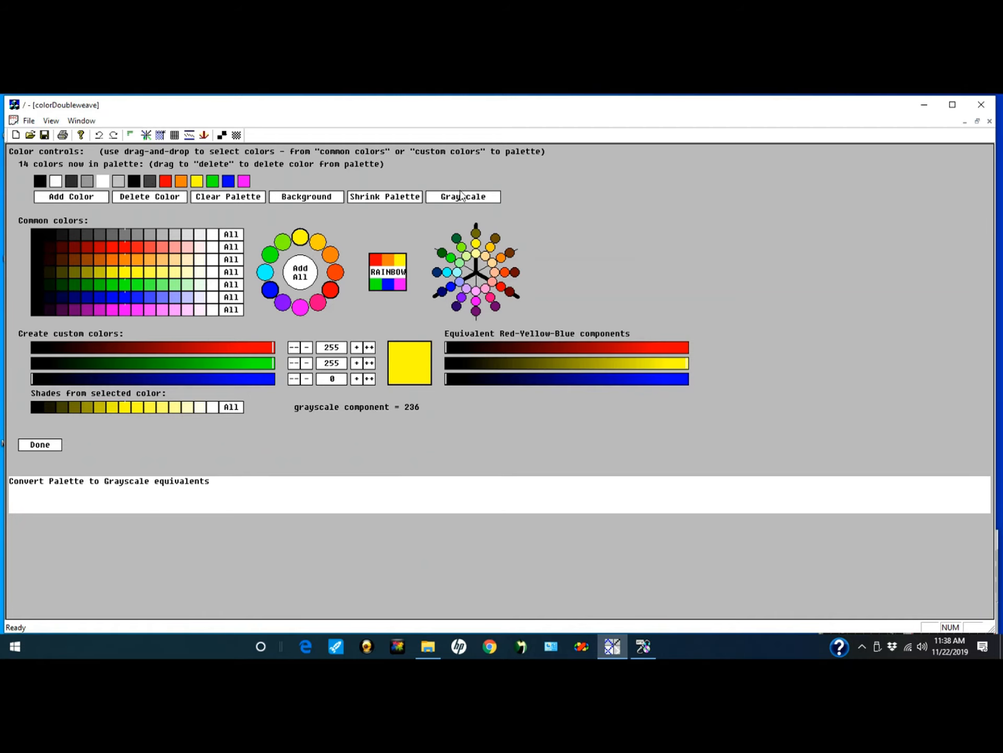
pyautogui.click(40, 444)
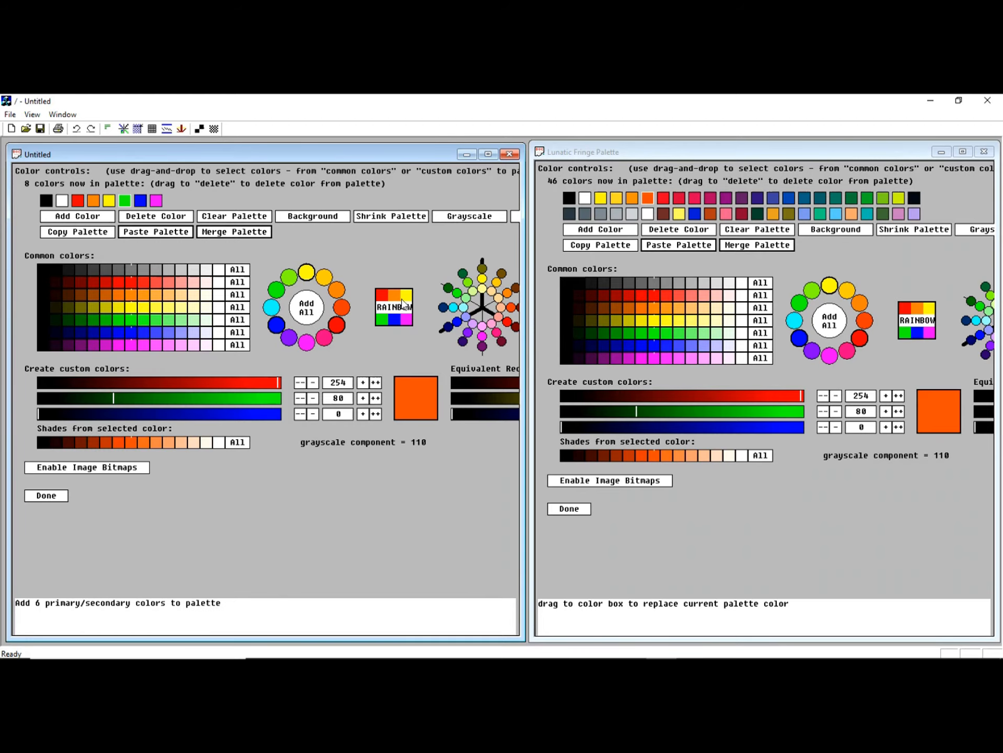
# Copy the dark reddish-brown color from the Lunatic Fringe Palette into the Untitled draft's palette.
pyautogui.click(658, 153)
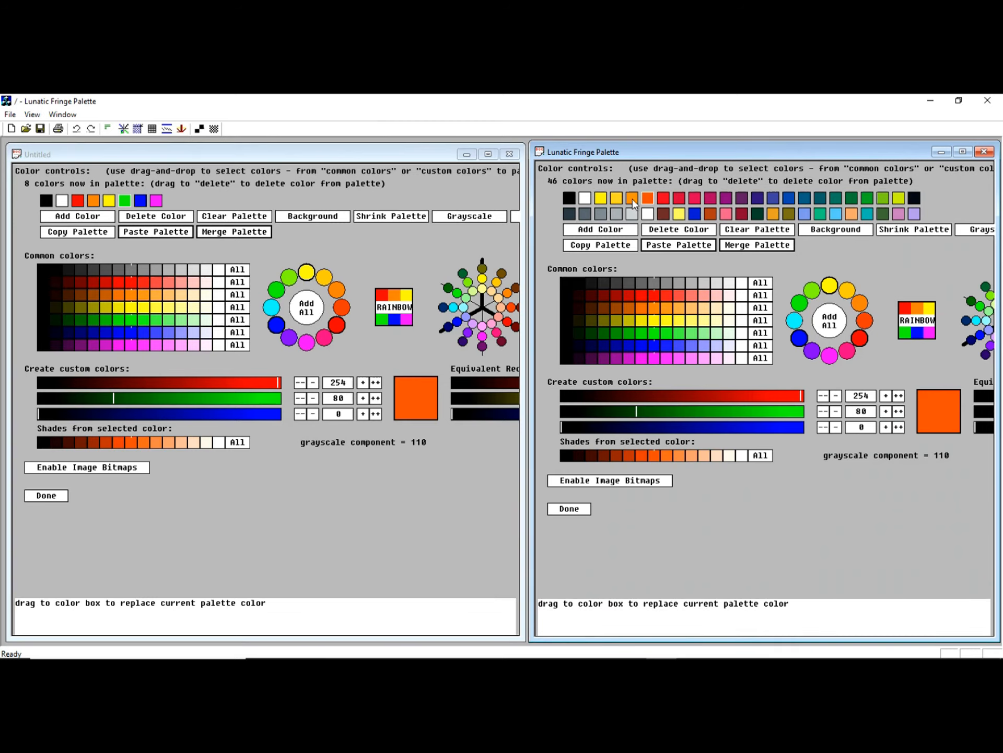
pyautogui.click(662, 214)
pyautogui.moveTo(628, 216); pyautogui.dragTo(85, 218)
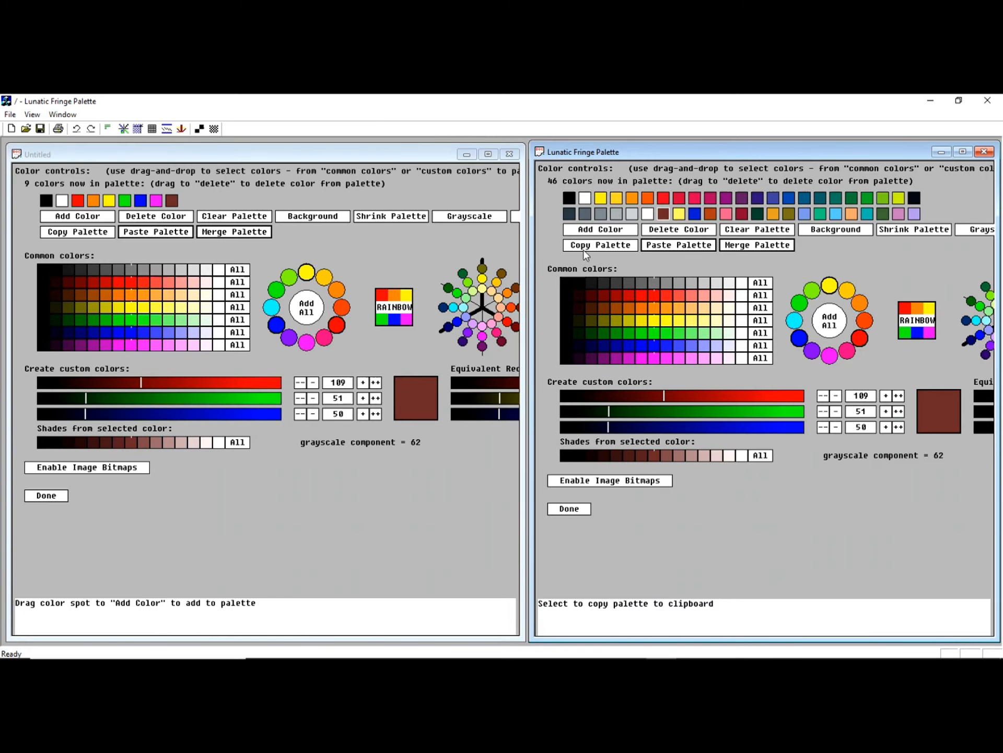
# Copy the whole Lunatic Fringe Palette, try pasting it over the Untitled palette, undo the paste, and merge it in instead.
pyautogui.click(614, 243)
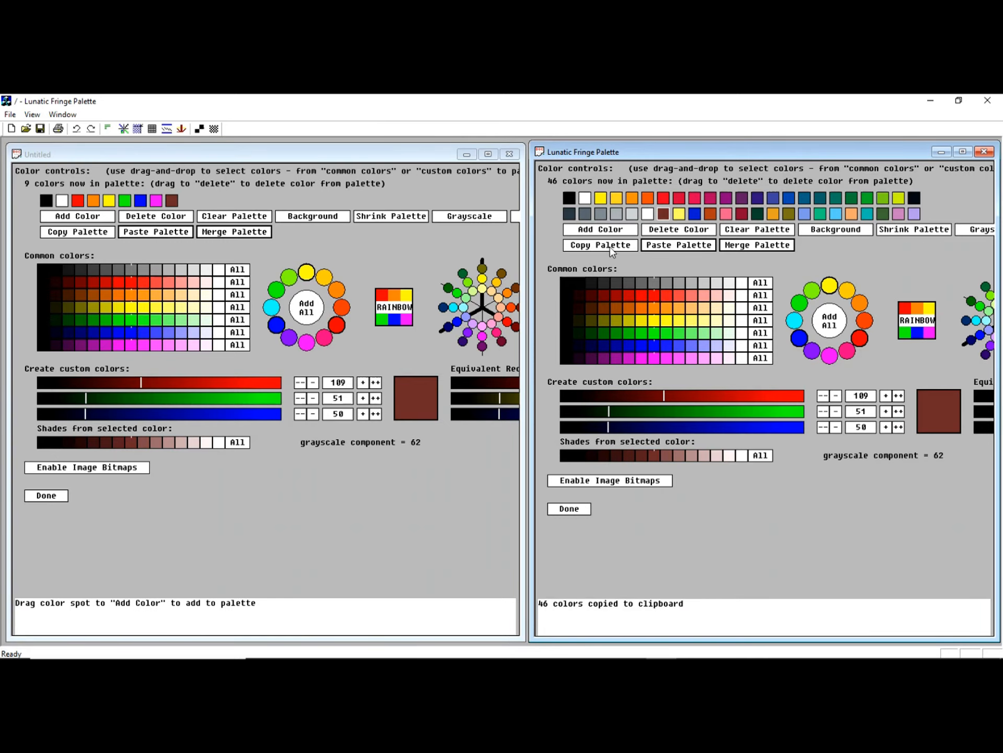
pyautogui.click(150, 234)
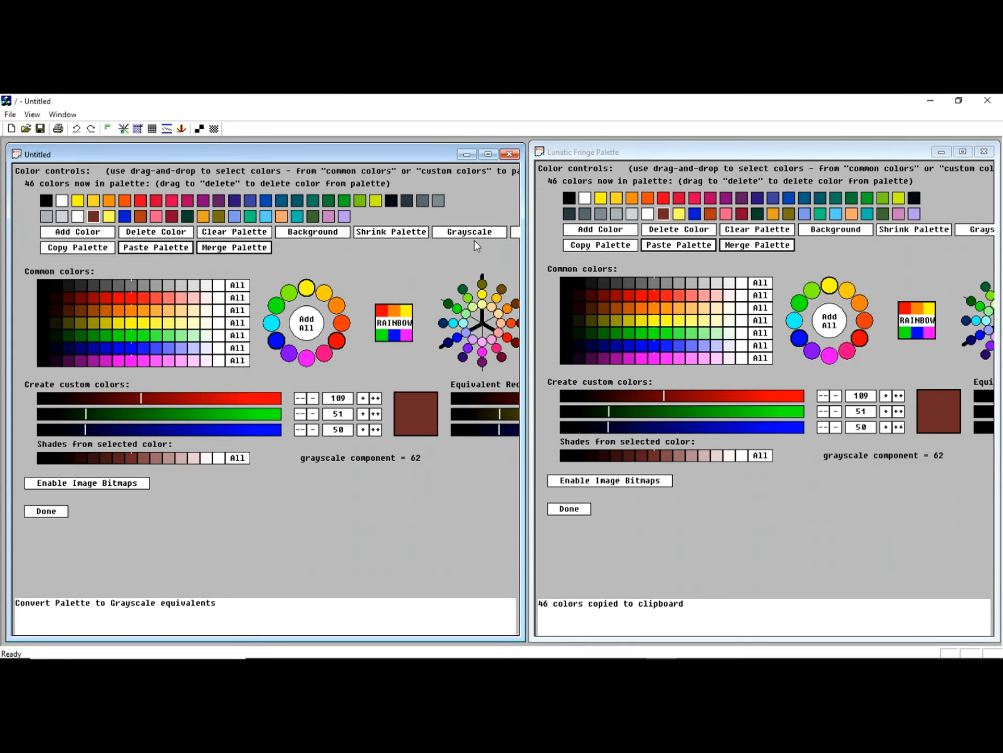
pyautogui.click(76, 129)
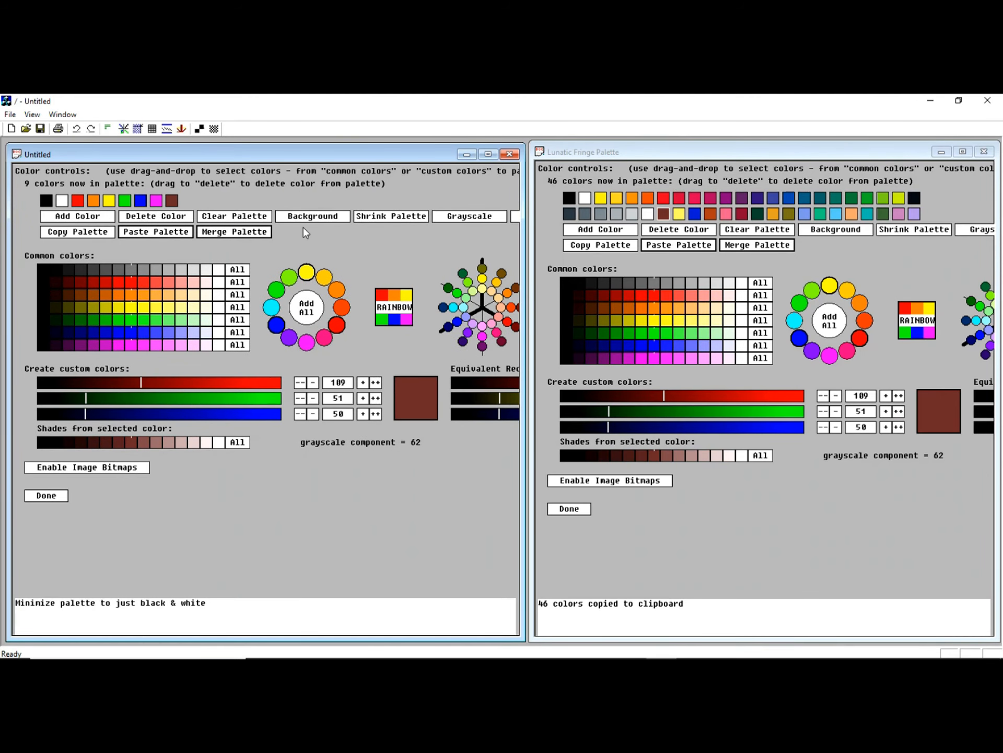
pyautogui.click(242, 238)
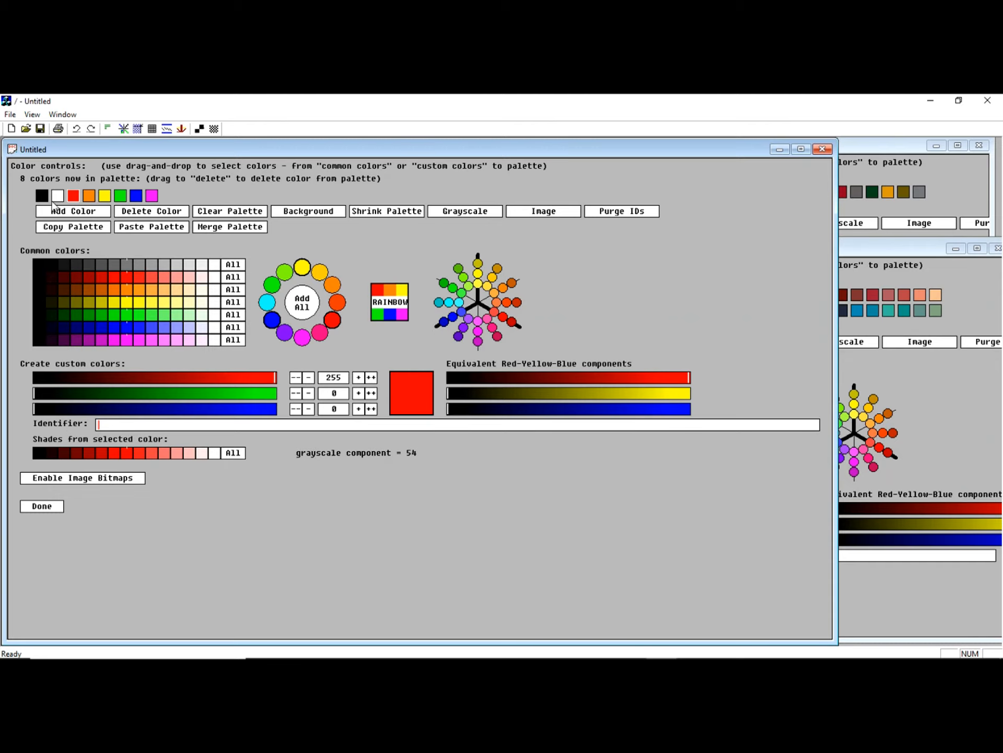
# Give the Untitled palette's red color the identifier "red" and its orange color the identifier "orange".
pyautogui.write('red')
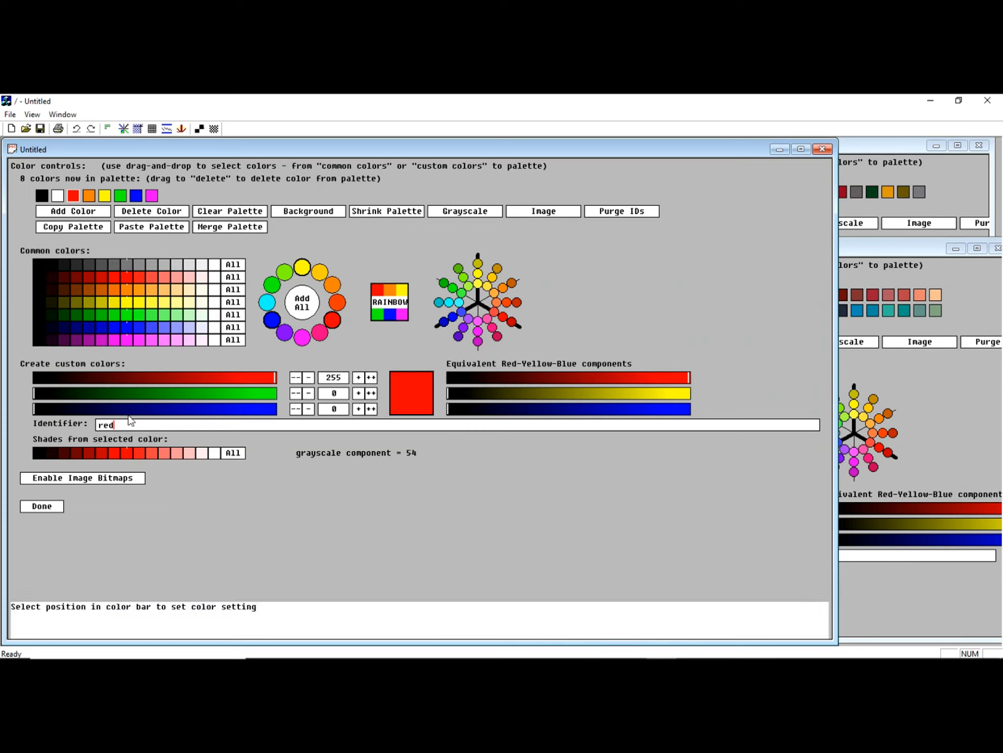
pyautogui.press('BackSpace')
pyautogui.press('BackSpace')
pyautogui.press('BackSpace')
pyautogui.write('red')
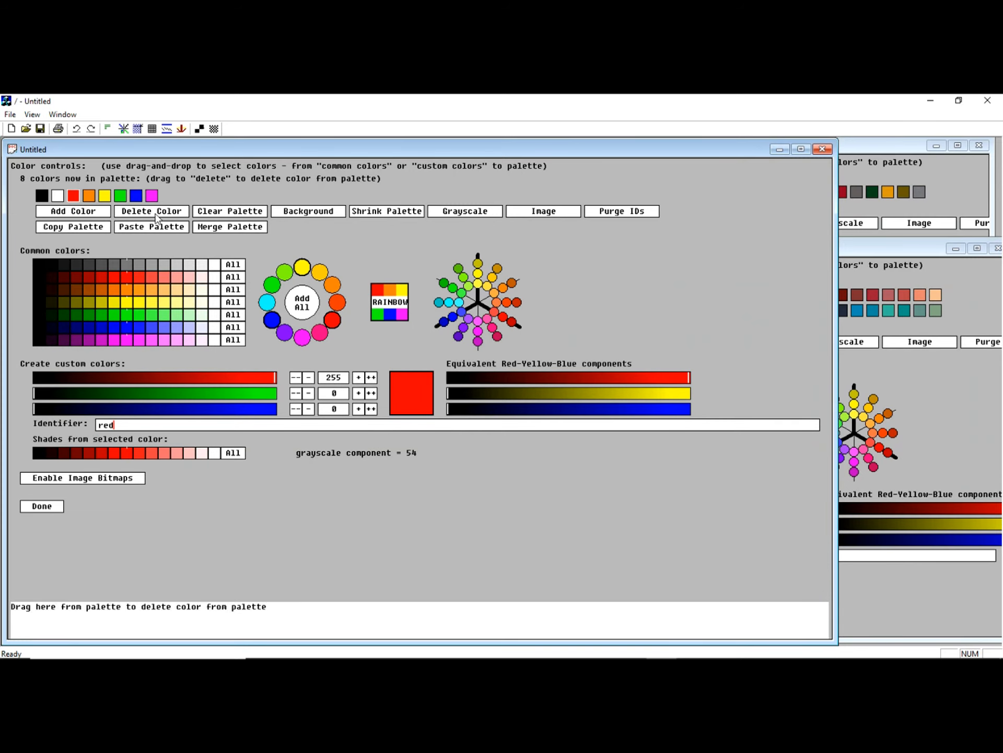
pyautogui.click(89, 196)
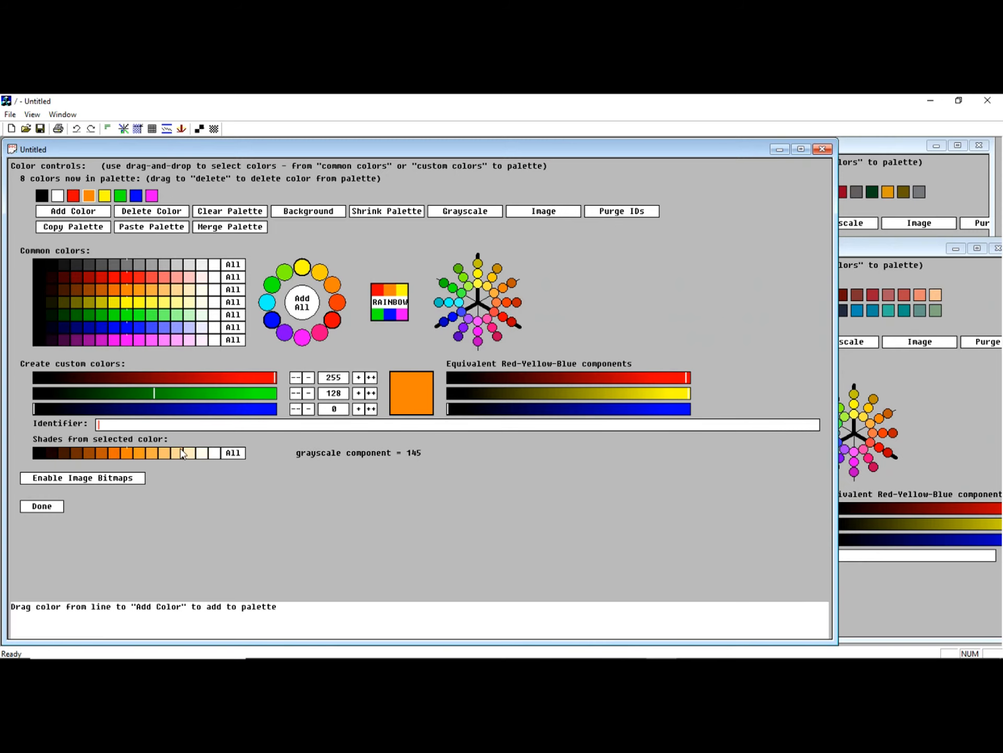
pyautogui.write('orange')
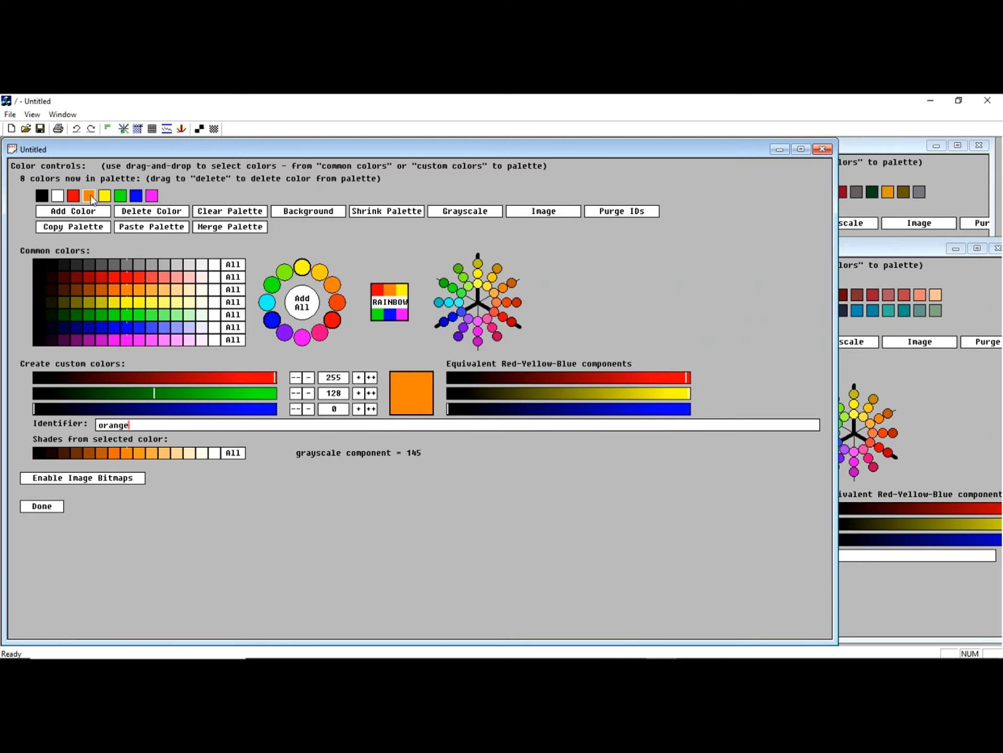
# Check the identifiers of the green, orange and red colors in the Untitled palette.
pyautogui.click(121, 198)
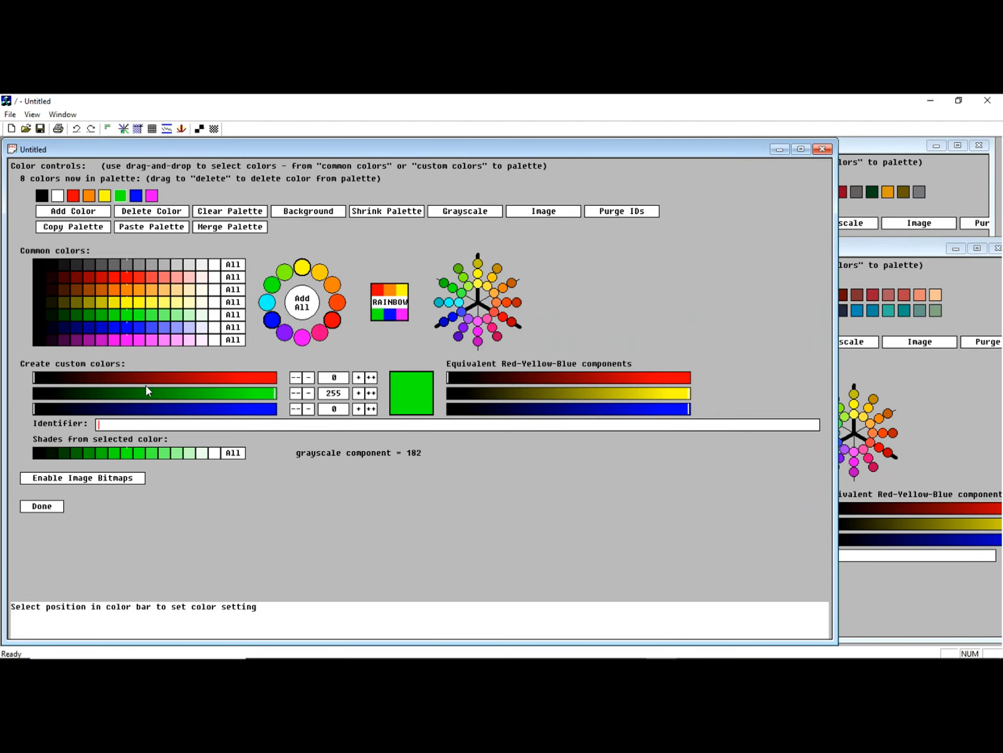
pyautogui.click(89, 195)
pyautogui.click(73, 195)
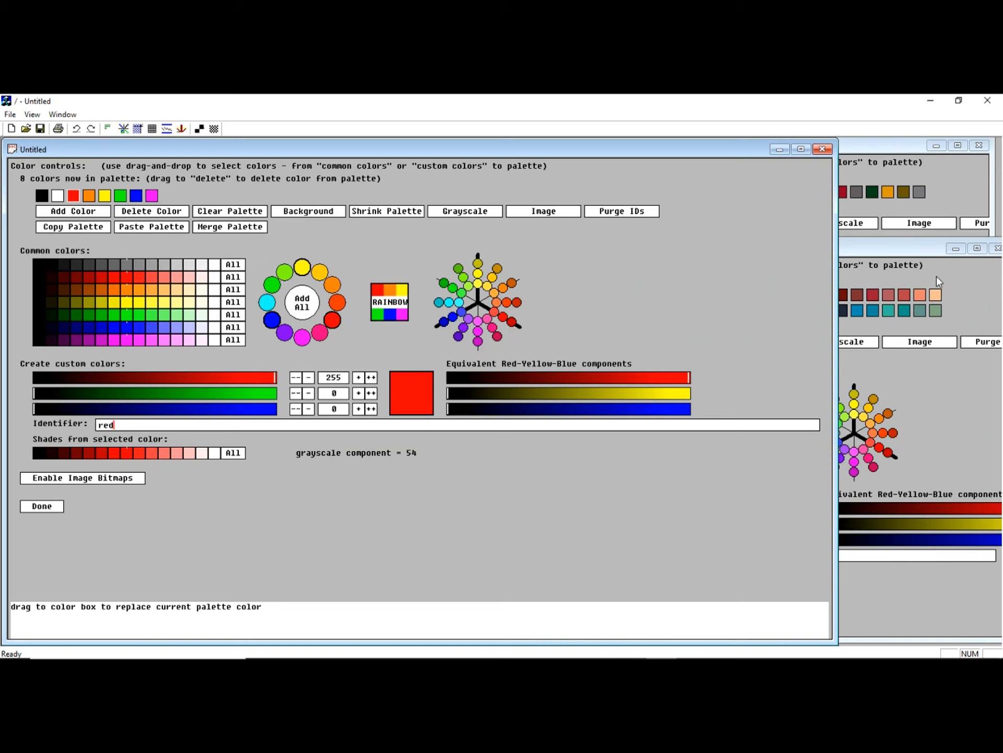
# Bring the BrassardCottonFullPaletteWIDs palette forward and examine the identifiers of a light tan color and the mauve colors.
pyautogui.click(952, 267)
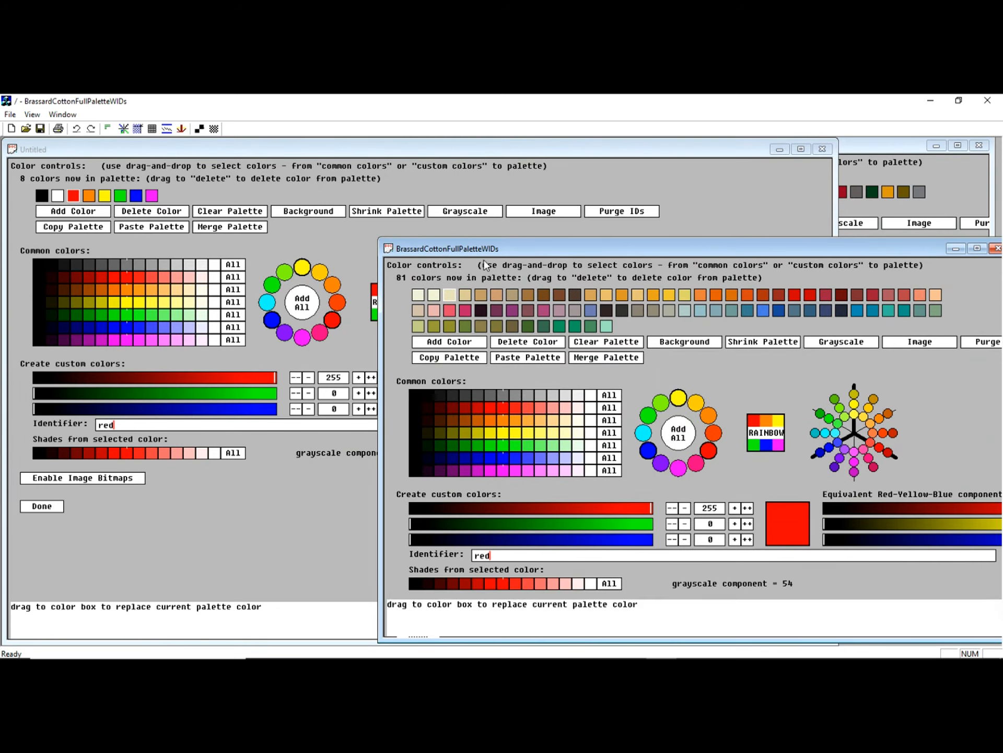
pyautogui.click(465, 294)
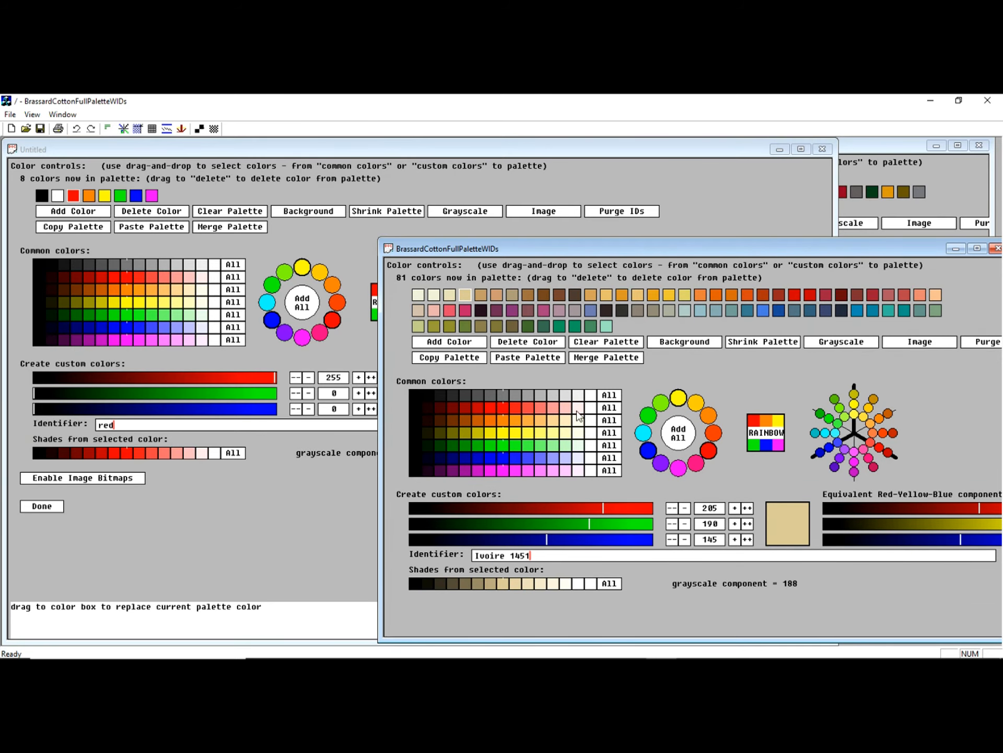
pyautogui.click(541, 312)
pyautogui.click(558, 311)
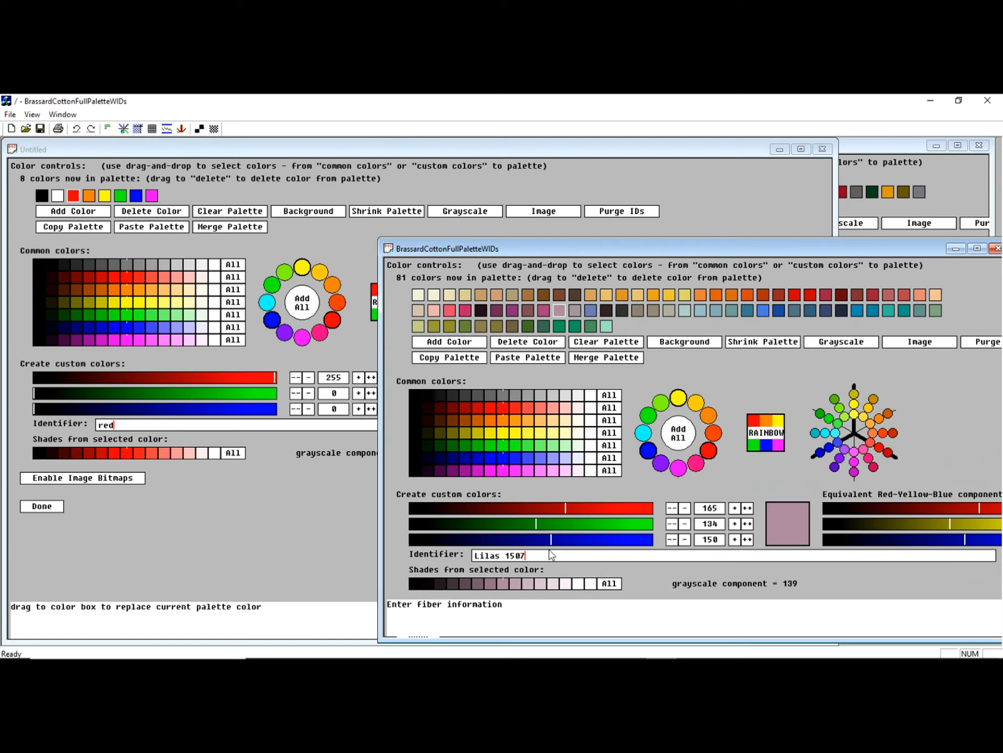
# Copy the "5 Yellow" color with its identifier from the LunaticFringe-TubularSpectrum Palette into the Untitled palette, after viewing "5 Red".
pyautogui.click(966, 180)
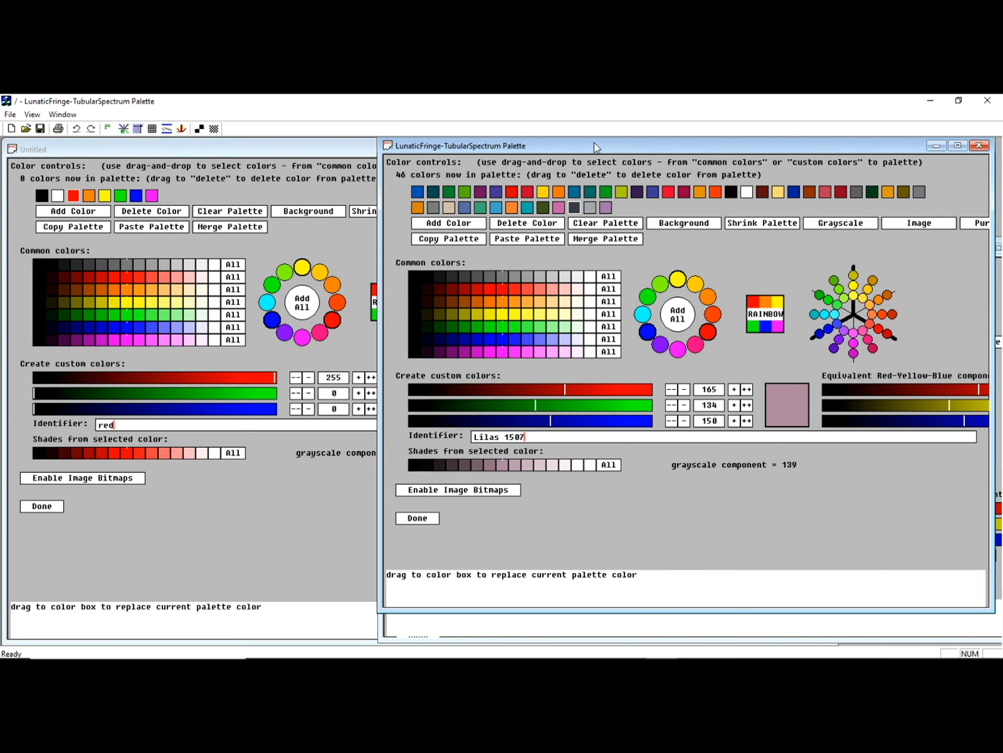
pyautogui.click(668, 192)
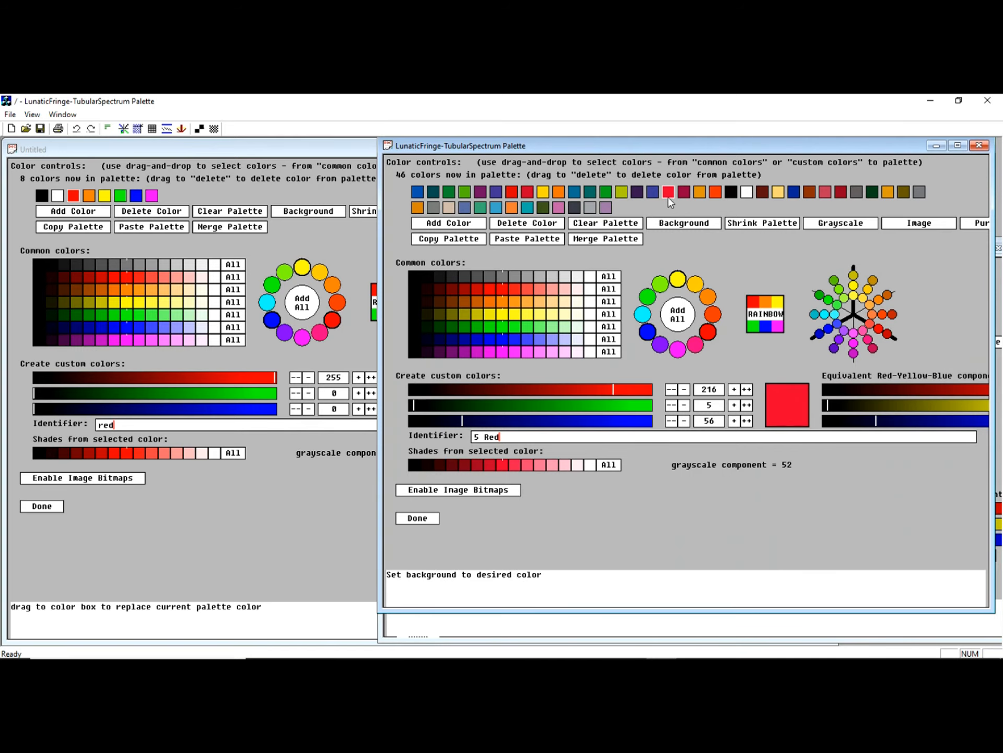
pyautogui.click(702, 192)
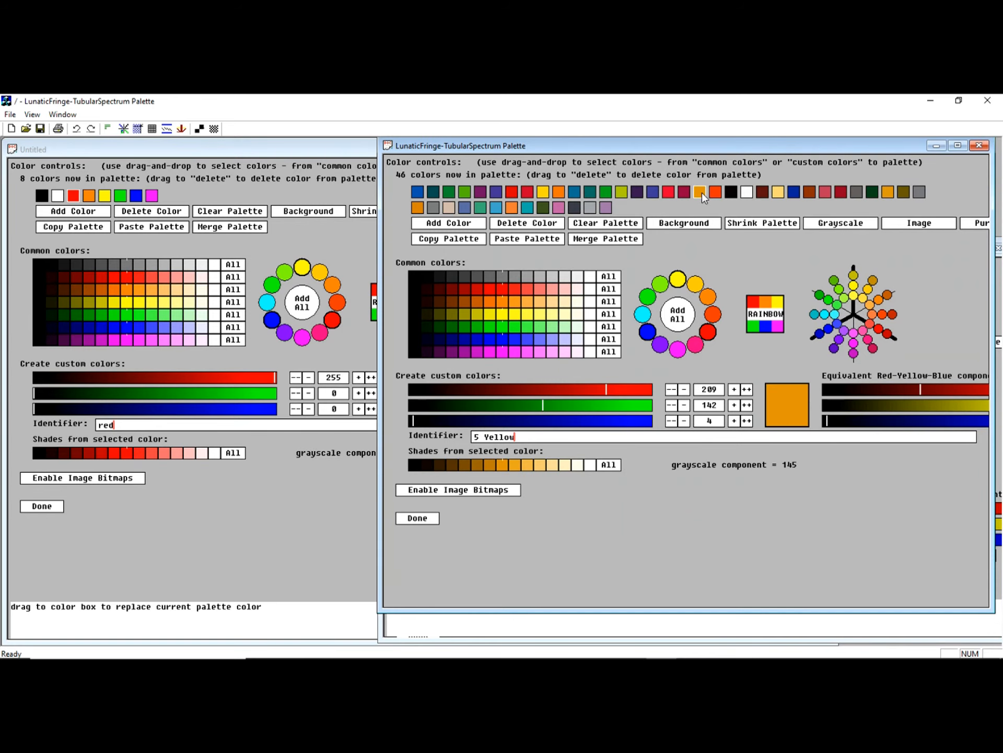
pyautogui.moveTo(601, 197); pyautogui.dragTo(66, 212)
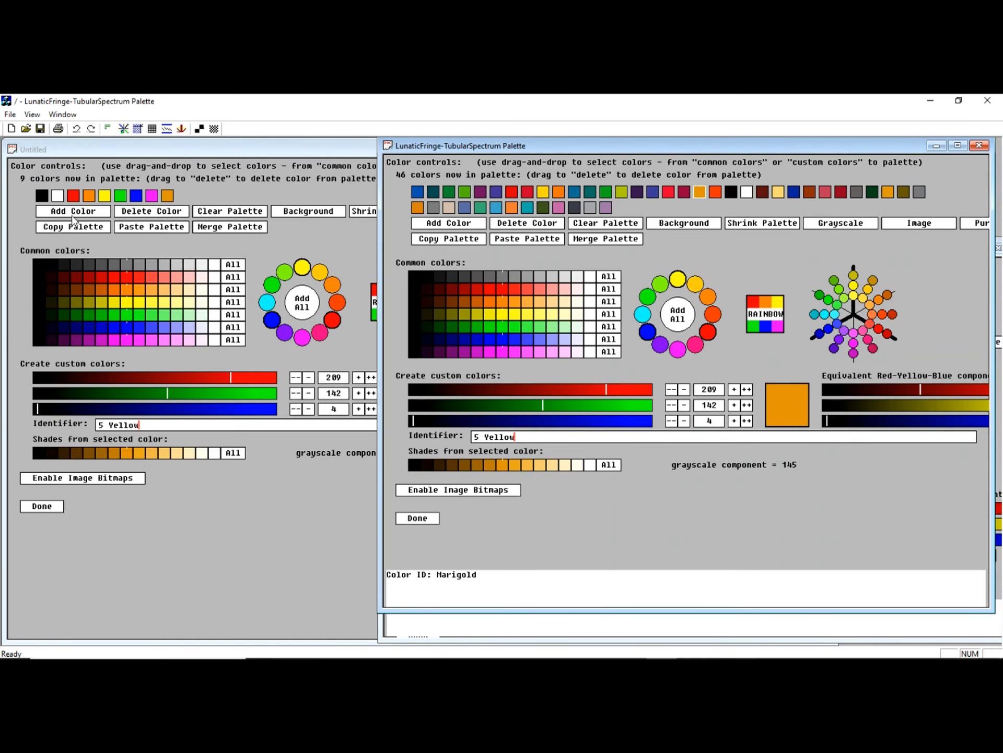
# Purge all color identifiers from the Untitled palette and check the identifiers of its black, white and red colors.
pyautogui.click(168, 203)
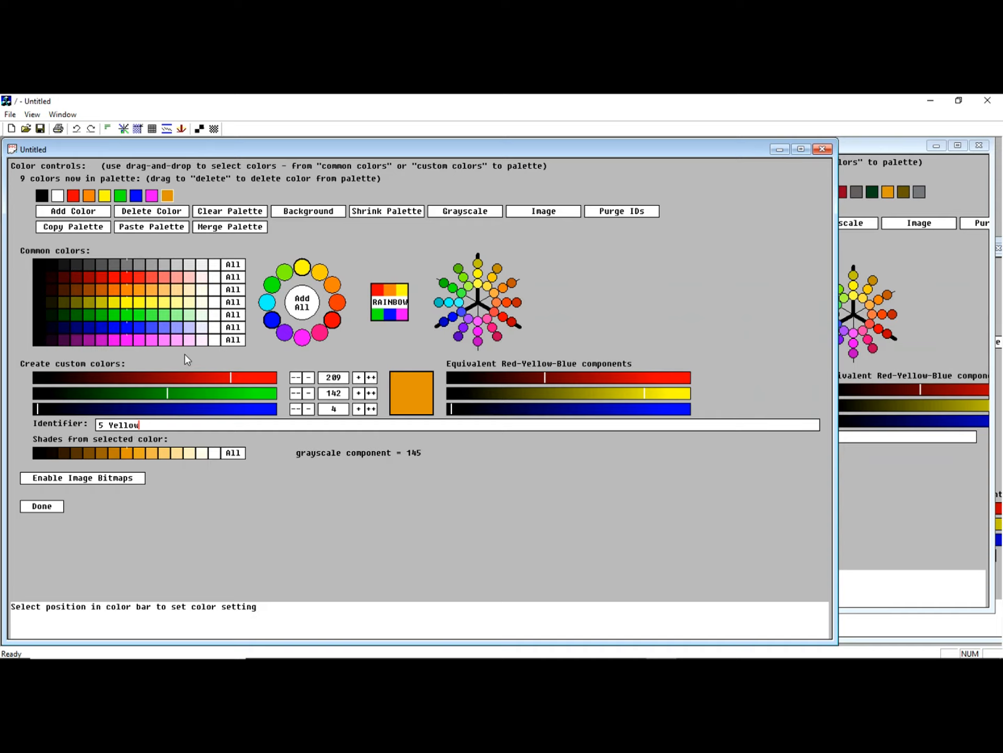
pyautogui.click(644, 214)
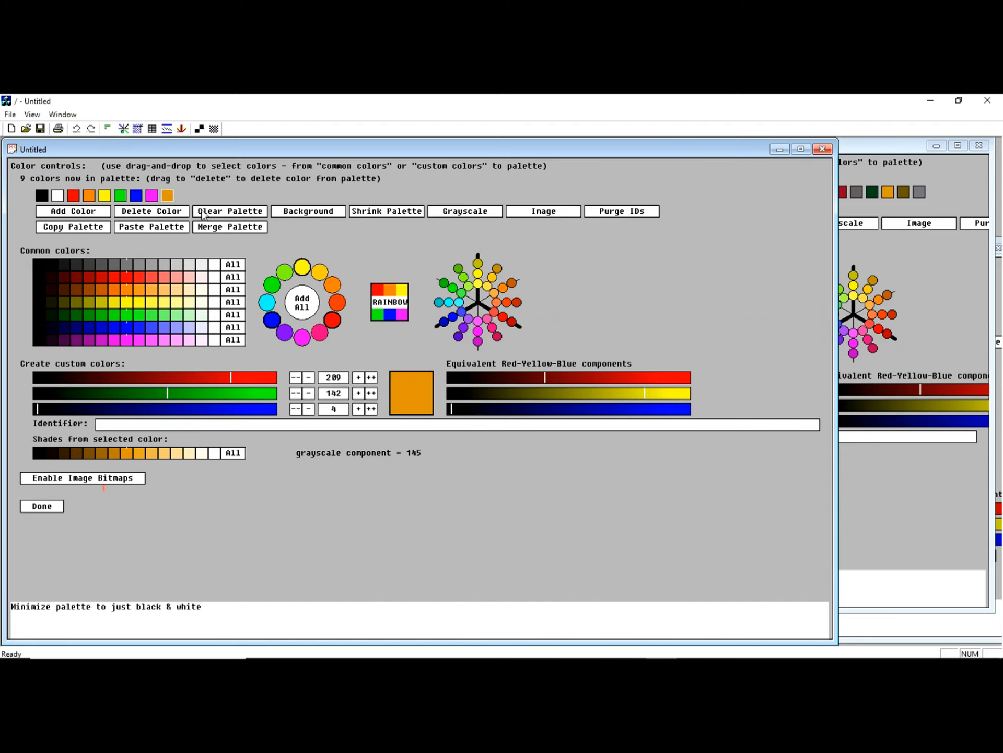
pyautogui.click(42, 197)
pyautogui.click(57, 196)
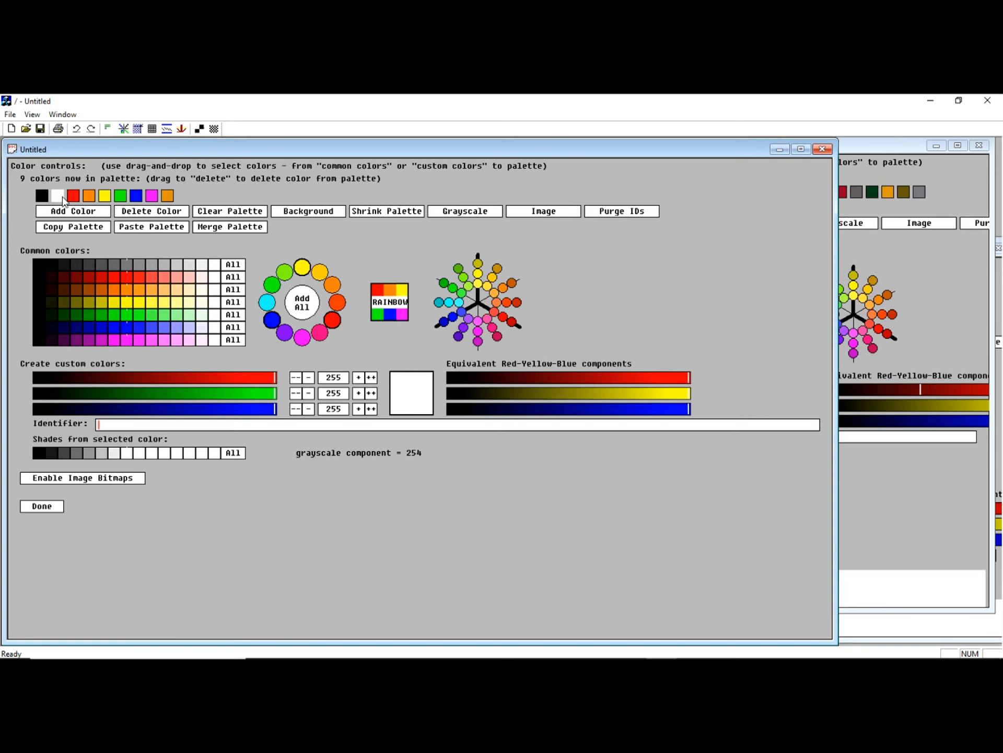
pyautogui.click(73, 196)
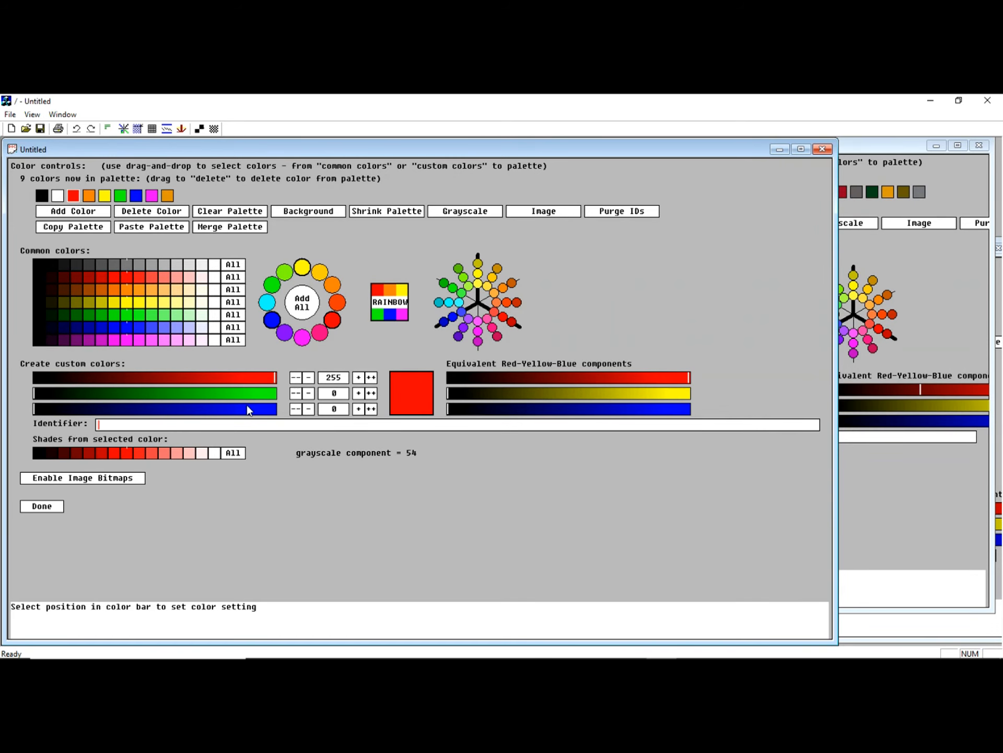